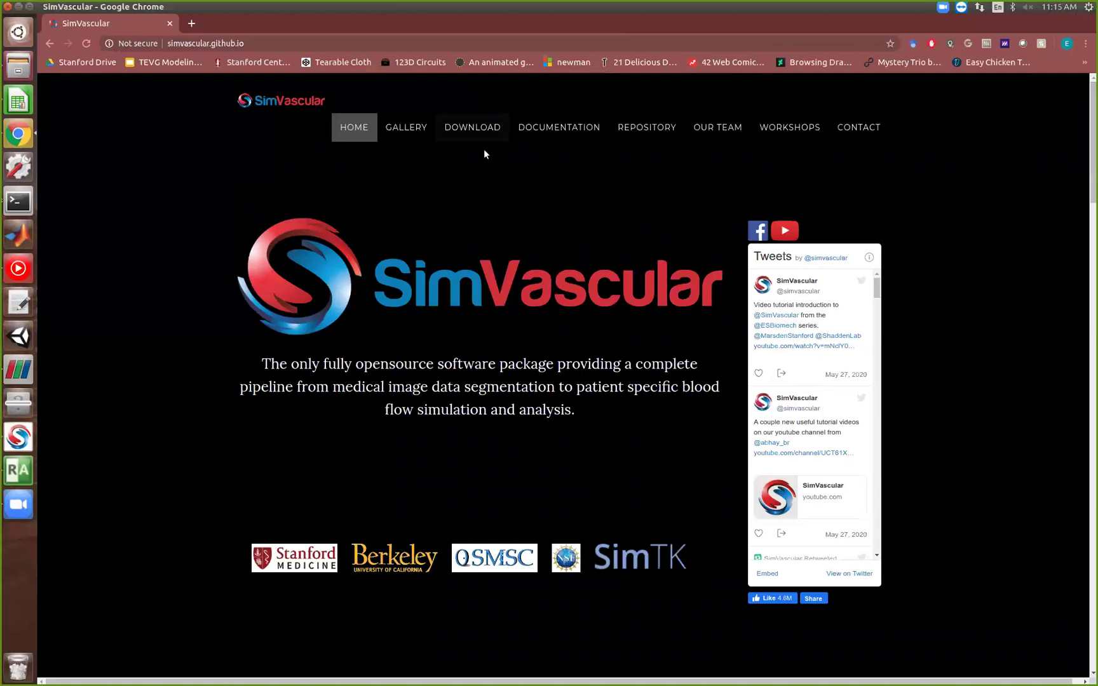
Step: Open the installation package downloads page from the SimVascular website
{"action": "left_click", "coordinate": [473, 128]}
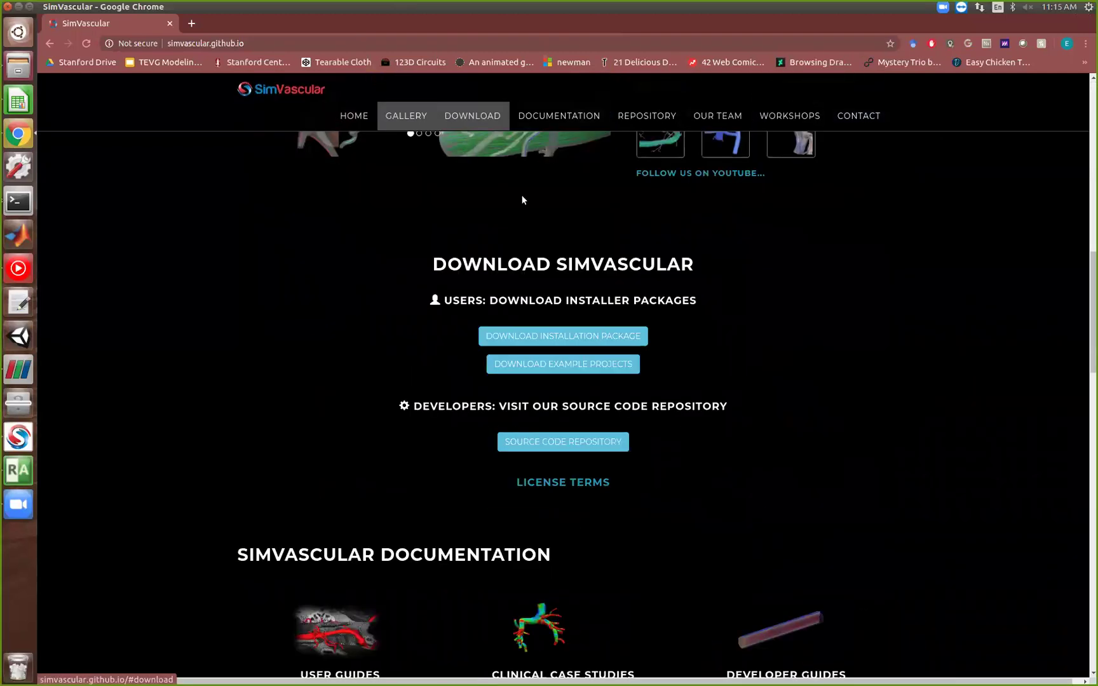
{"action": "left_click", "coordinate": [593, 208]}
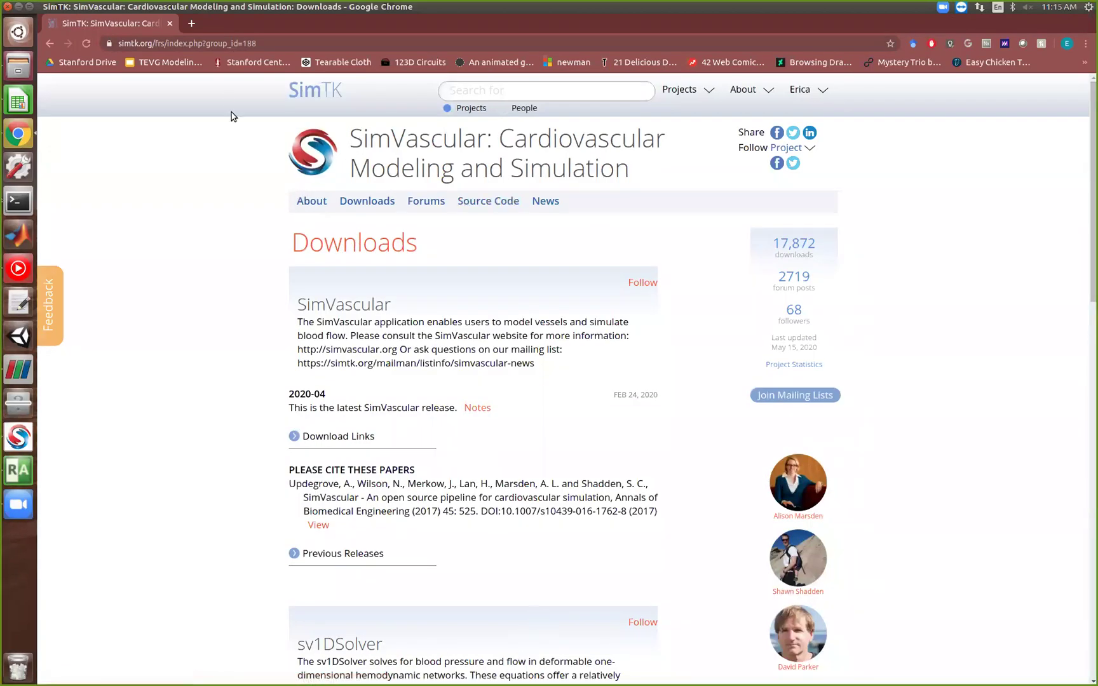
{"action": "double_click", "coordinate": [263, 7]}
{"action": "left_click", "coordinate": [189, 131]}
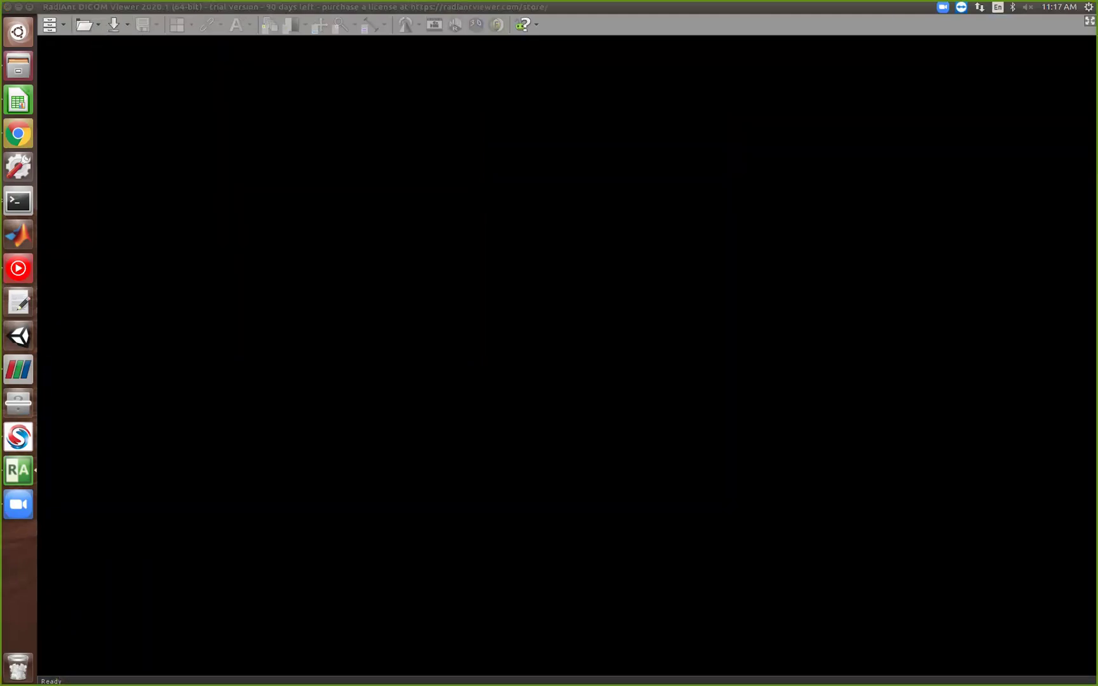
Step: Load the Thor_20180817 scan folder from SheepProjects into the RadiAnt DICOM Viewer
{"action": "scroll", "coordinate": [233, 272], "scroll_direction": "down", "scroll_amount": 1}
{"action": "double_click", "coordinate": [208, 267]}
{"action": "scroll", "coordinate": [238, 292], "scroll_direction": "down", "scroll_amount": 2}
{"action": "scroll", "coordinate": [238, 292], "scroll_direction": "down", "scroll_amount": 1}
{"action": "double_click", "coordinate": [239, 329]}
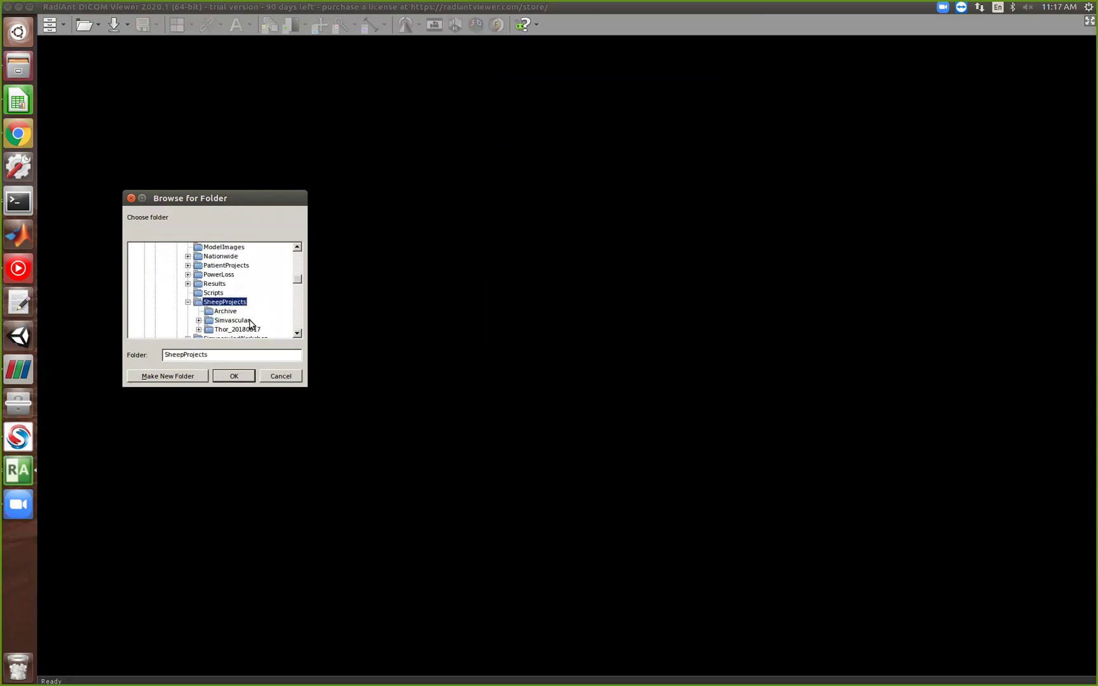
{"action": "left_click", "coordinate": [245, 329]}
{"action": "left_click", "coordinate": [242, 375]}
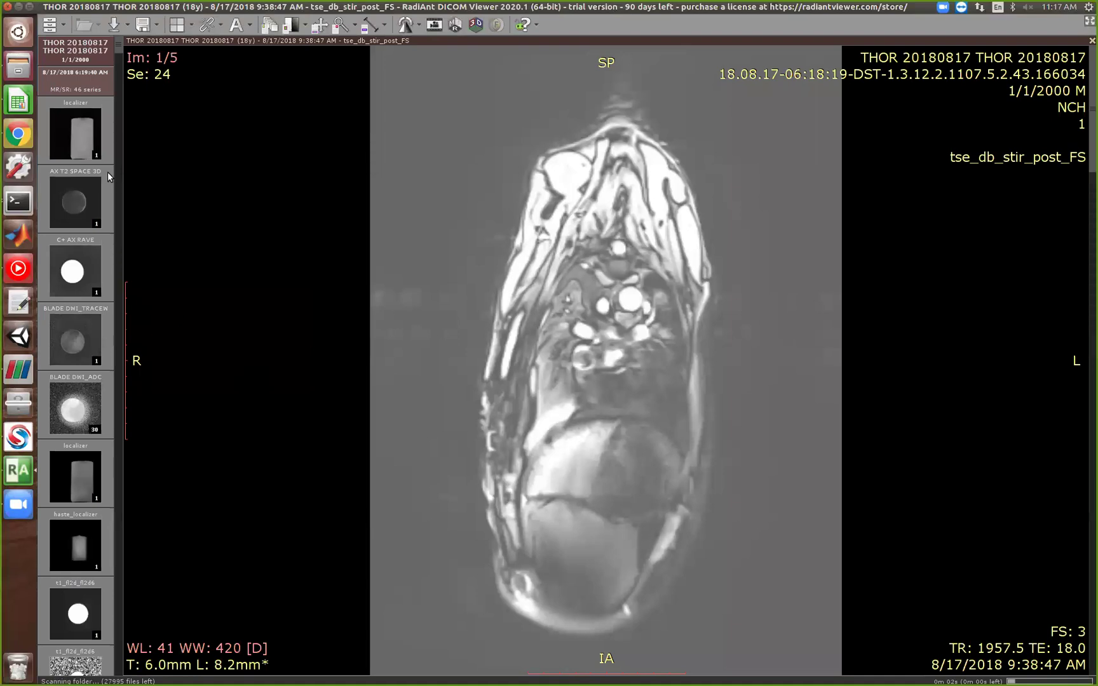
Step: Examine the image slices of the tse_db_stir_post_FS series
{"action": "scroll", "coordinate": [321, 518], "scroll_direction": "down", "scroll_amount": 3}
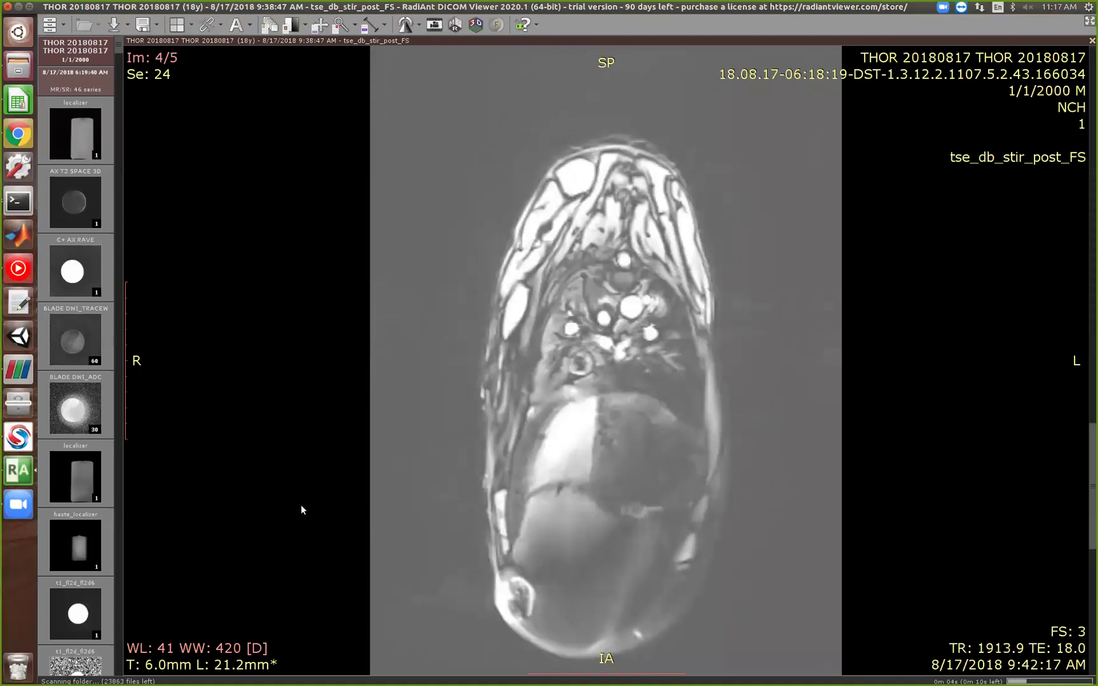
{"action": "scroll", "coordinate": [345, 492], "scroll_direction": "up", "scroll_amount": 2}
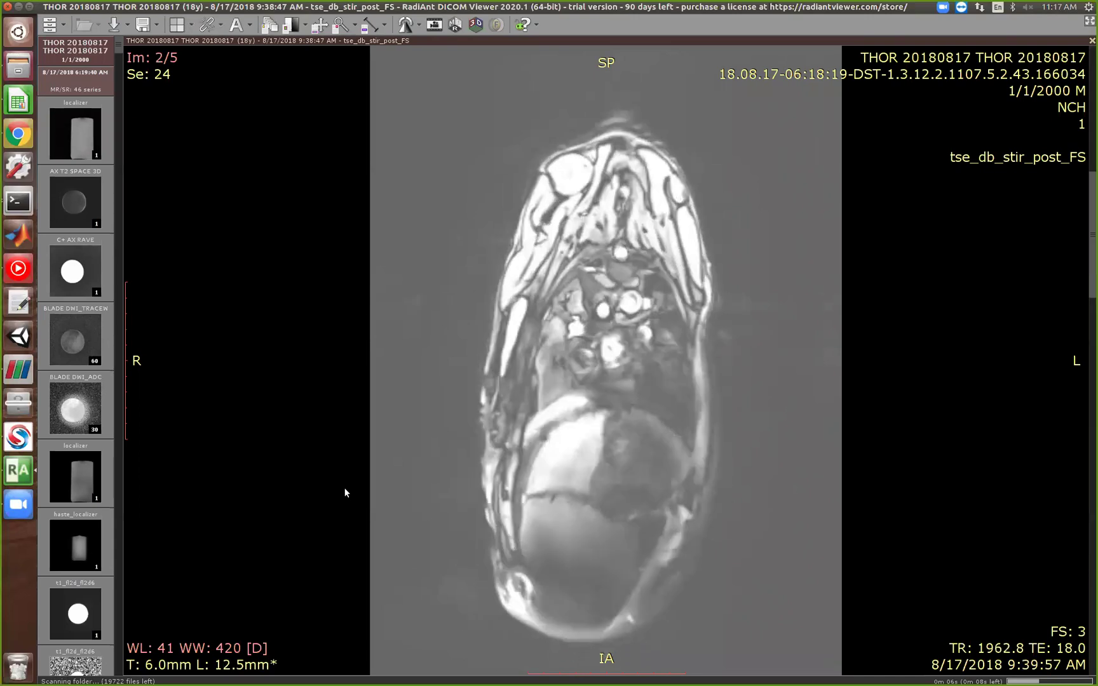
{"action": "scroll", "coordinate": [345, 492], "scroll_direction": "down", "scroll_amount": 3}
{"action": "scroll", "coordinate": [345, 493], "scroll_direction": "up", "scroll_amount": 1}
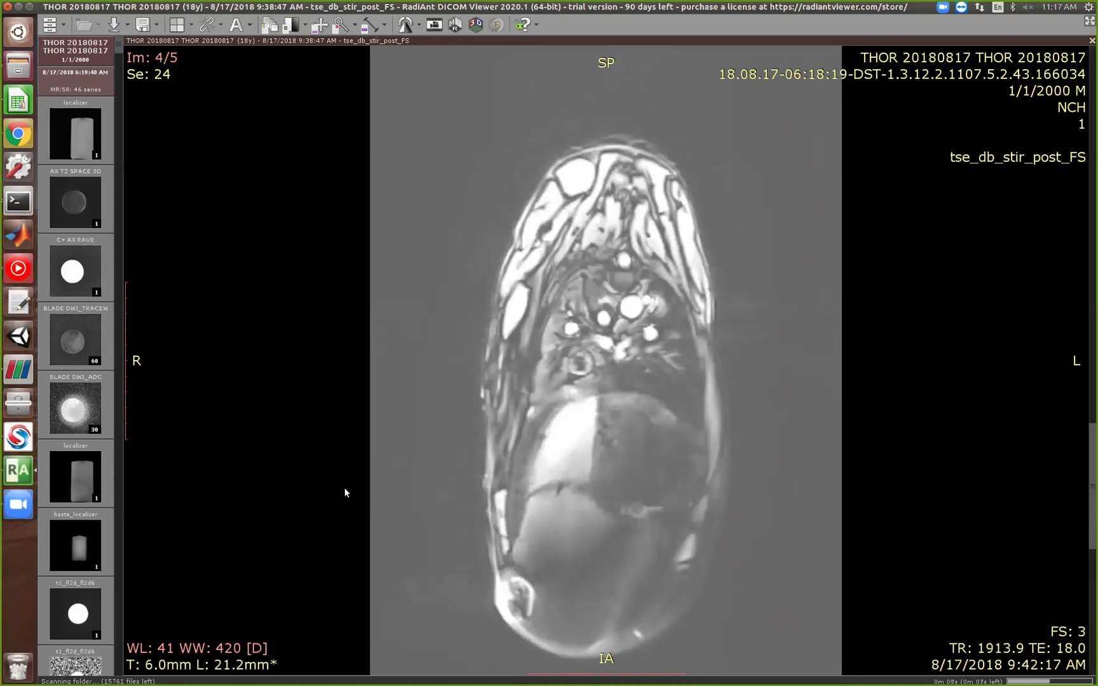
Step: Display the SAG RAVE 600 VIEWS series and browse to slice 32
{"action": "scroll", "coordinate": [85, 493], "scroll_direction": "down", "scroll_amount": 5}
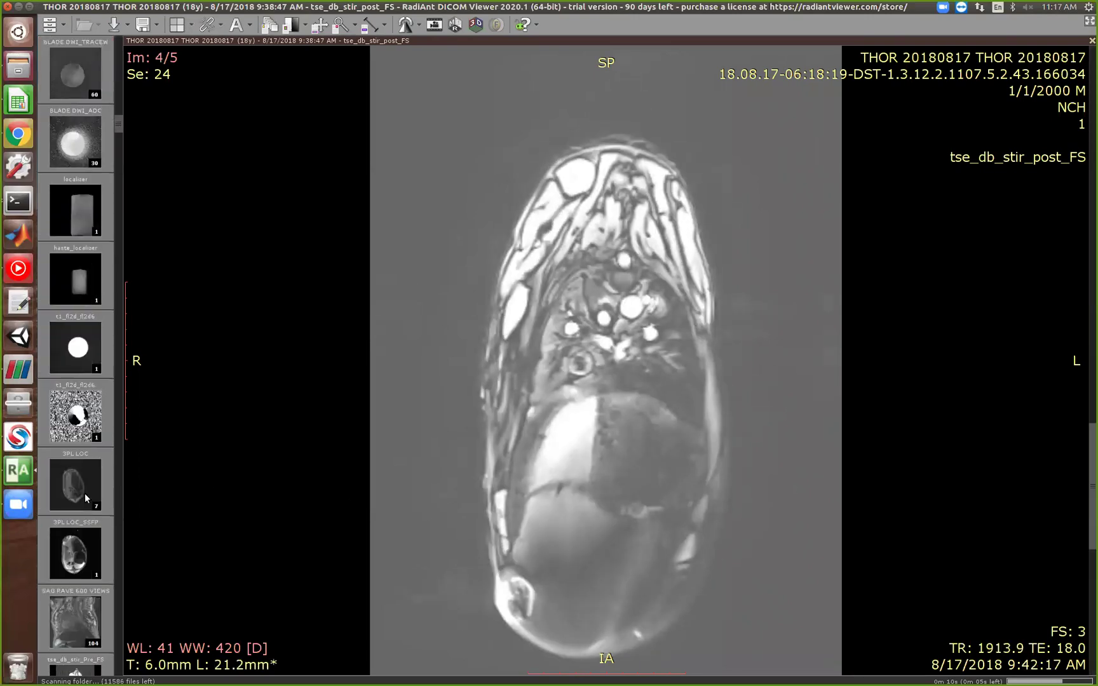
{"action": "scroll", "coordinate": [85, 493], "scroll_direction": "down", "scroll_amount": 1}
{"action": "left_click", "coordinate": [75, 427]}
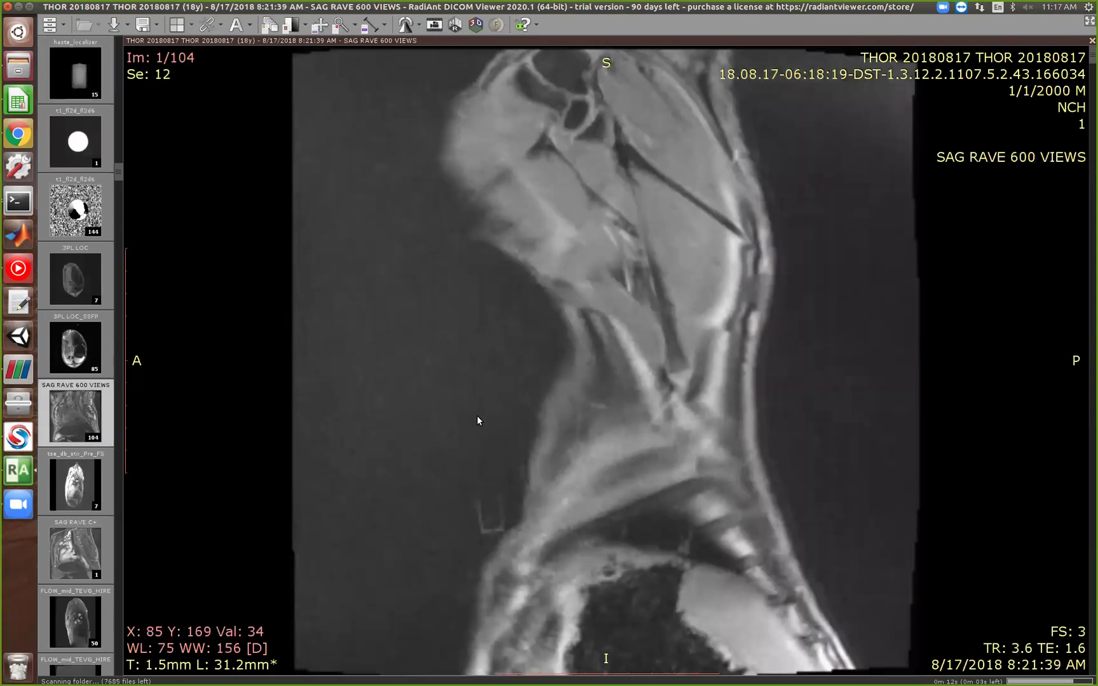
{"action": "scroll", "coordinate": [478, 421], "scroll_direction": "down", "scroll_amount": 20}
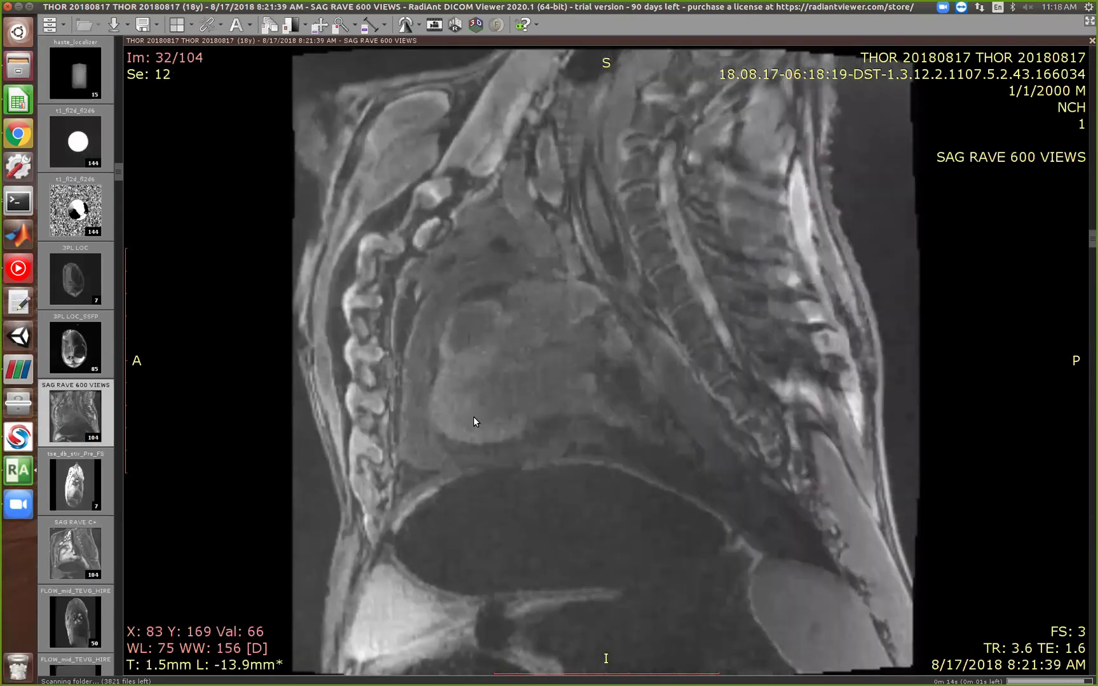
Step: Examine the anatomy in the sagittal series across slices 26 to 33 and leave the DICOM viewer
{"action": "scroll", "coordinate": [473, 422], "scroll_direction": "down", "scroll_amount": 1}
{"action": "scroll", "coordinate": [474, 422], "scroll_direction": "up", "scroll_amount": 1}
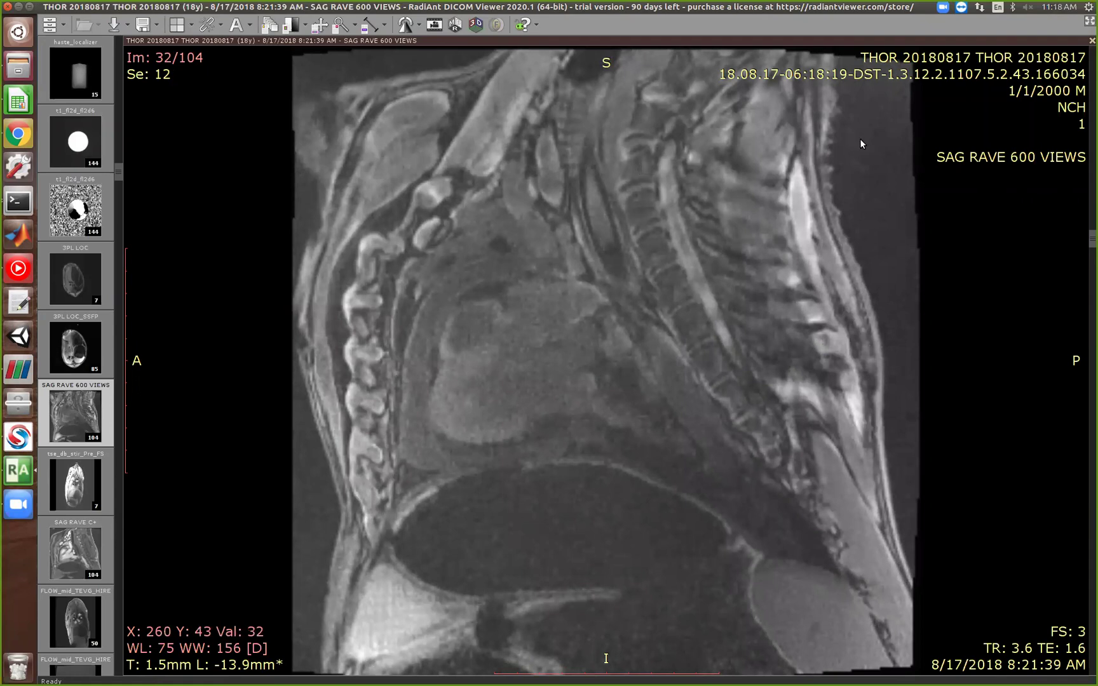
{"action": "scroll", "coordinate": [748, 313], "scroll_direction": "up", "scroll_amount": 2}
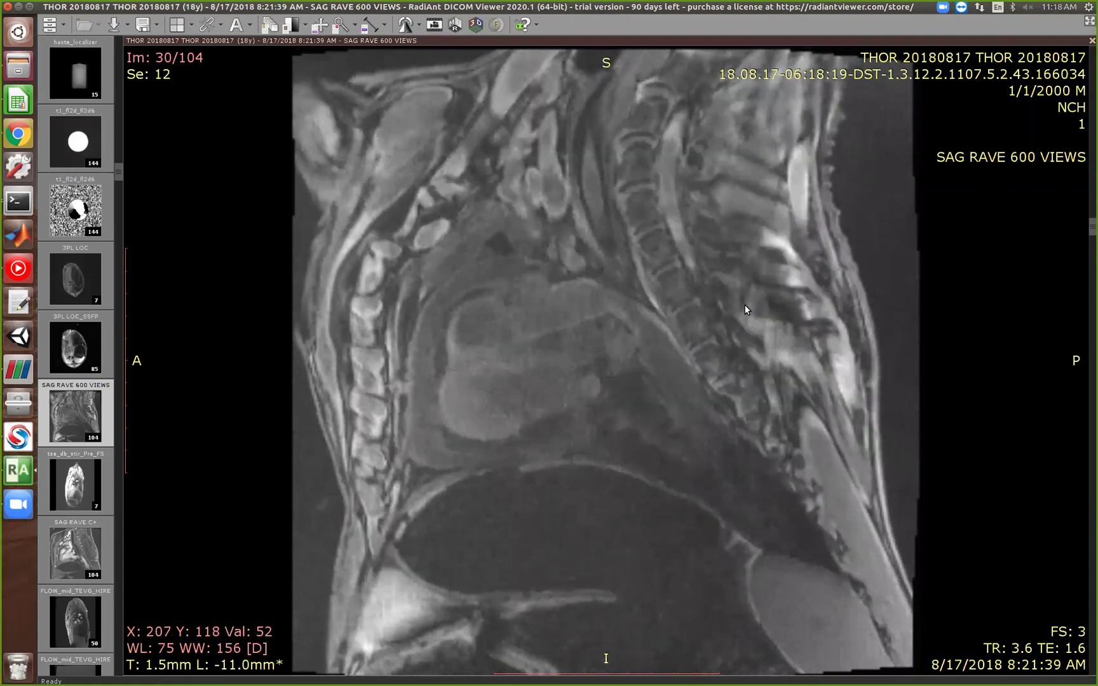
{"action": "scroll", "coordinate": [746, 309], "scroll_direction": "up", "scroll_amount": 4}
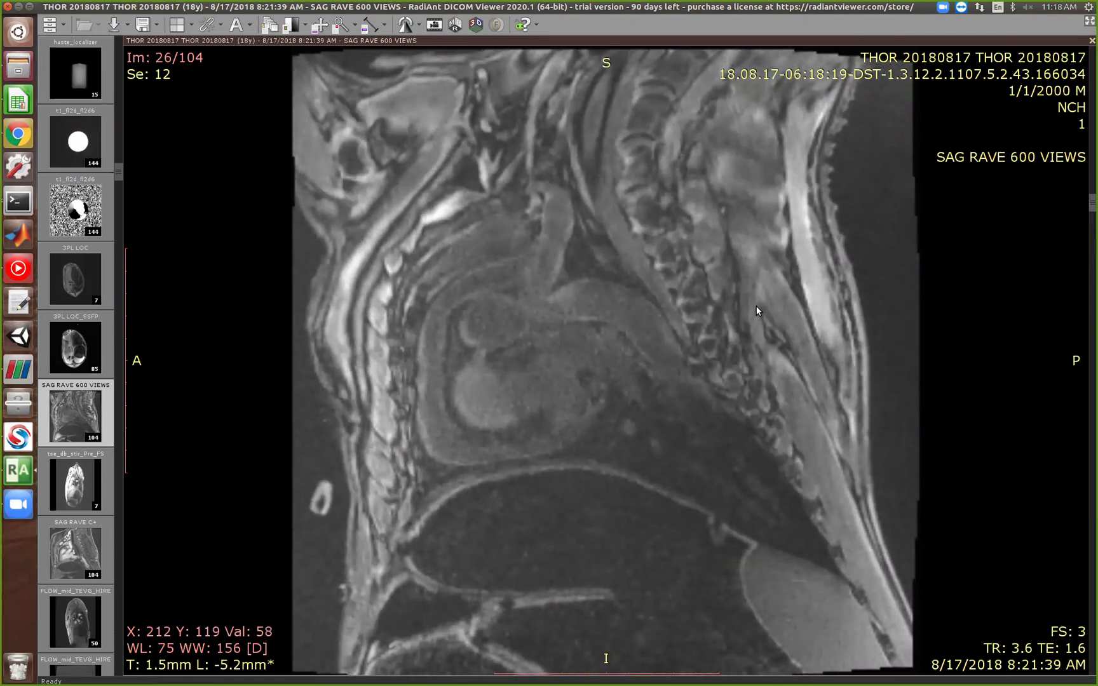
{"action": "scroll", "coordinate": [756, 308], "scroll_direction": "down", "scroll_amount": 4}
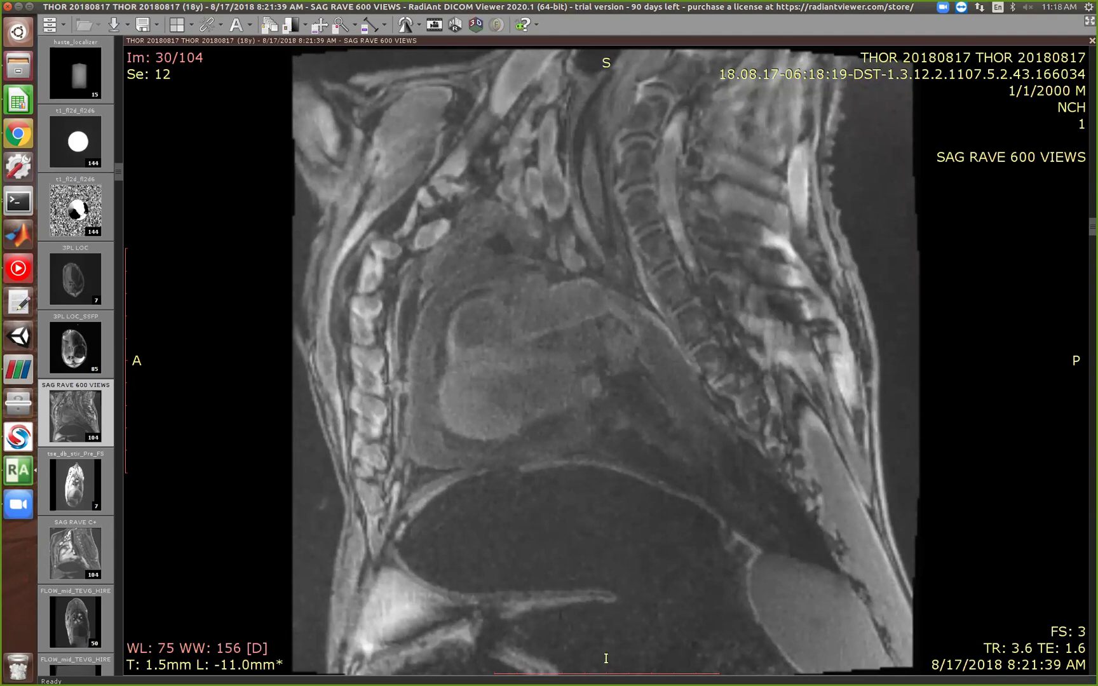
{"action": "key", "text": "ctrl+super+Down"}
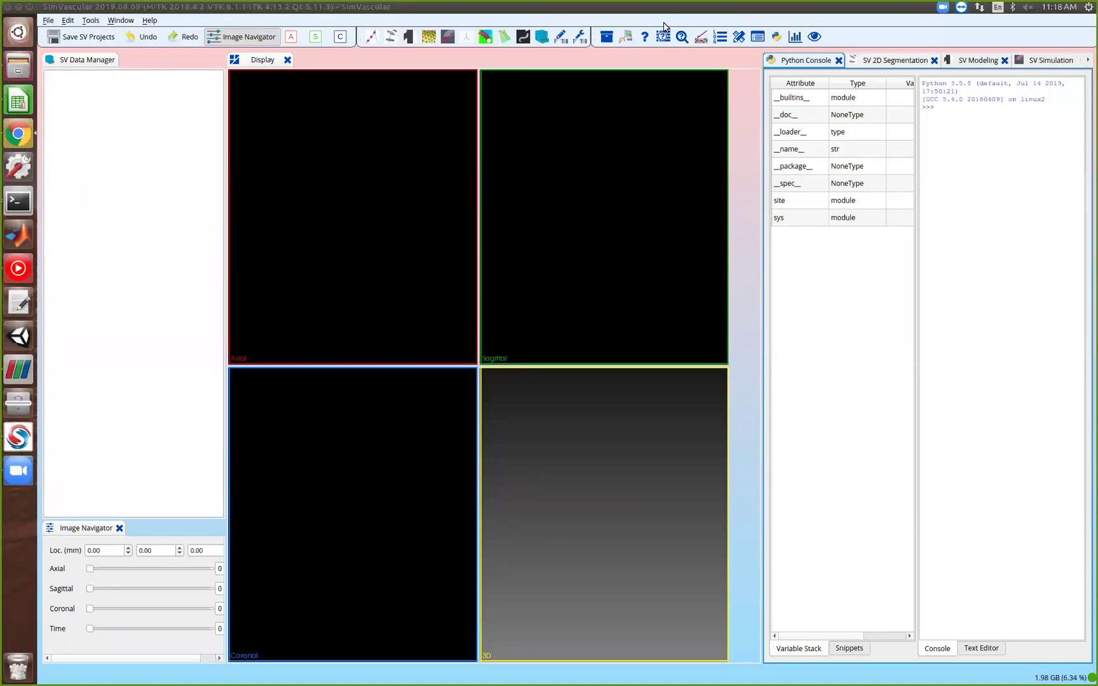
Step: Switch to ParaView and load sample_data-cm.vti from the Images folder of Downloads/SVProject
{"action": "left_click", "coordinate": [19, 367]}
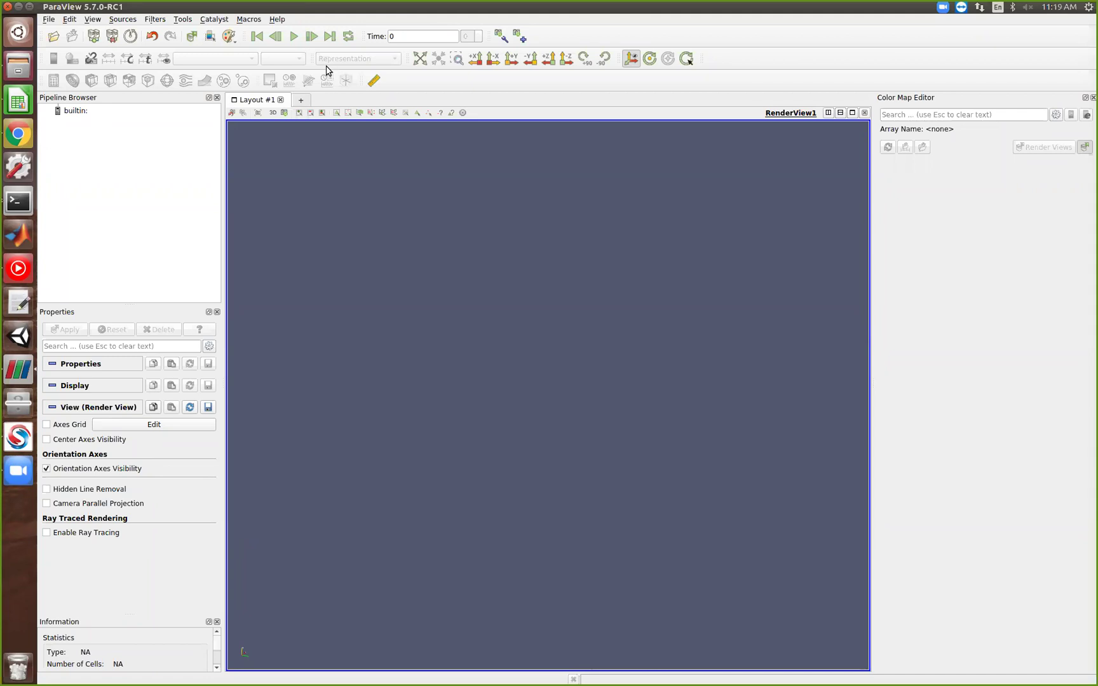
{"action": "left_click", "coordinate": [56, 38]}
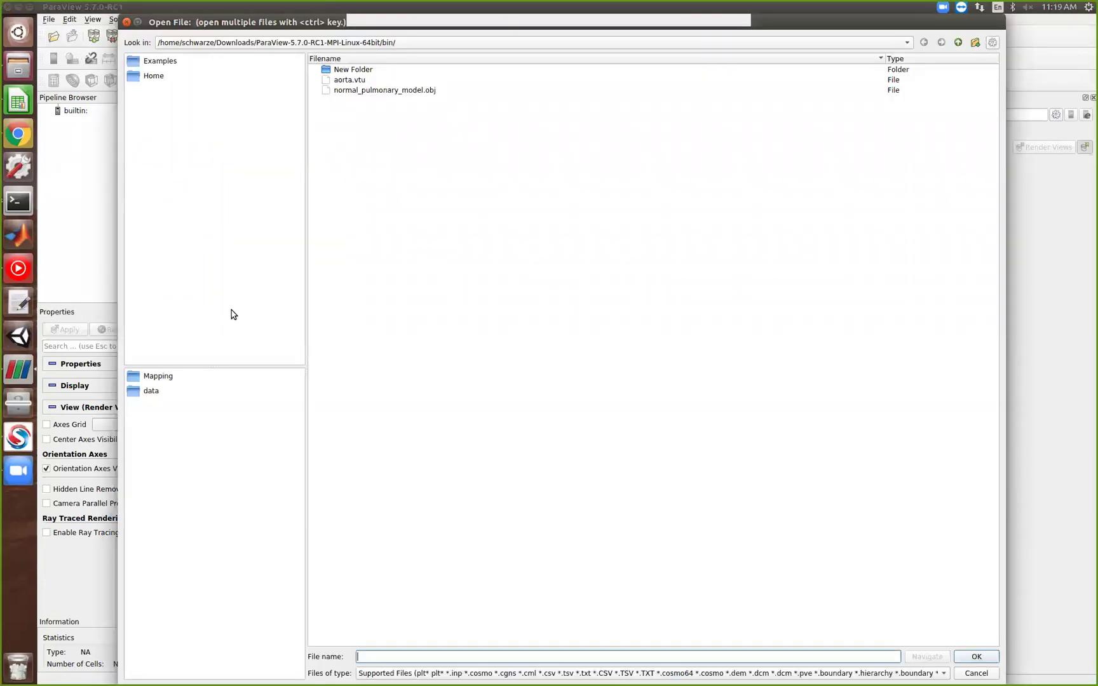
{"action": "left_click", "coordinate": [141, 79]}
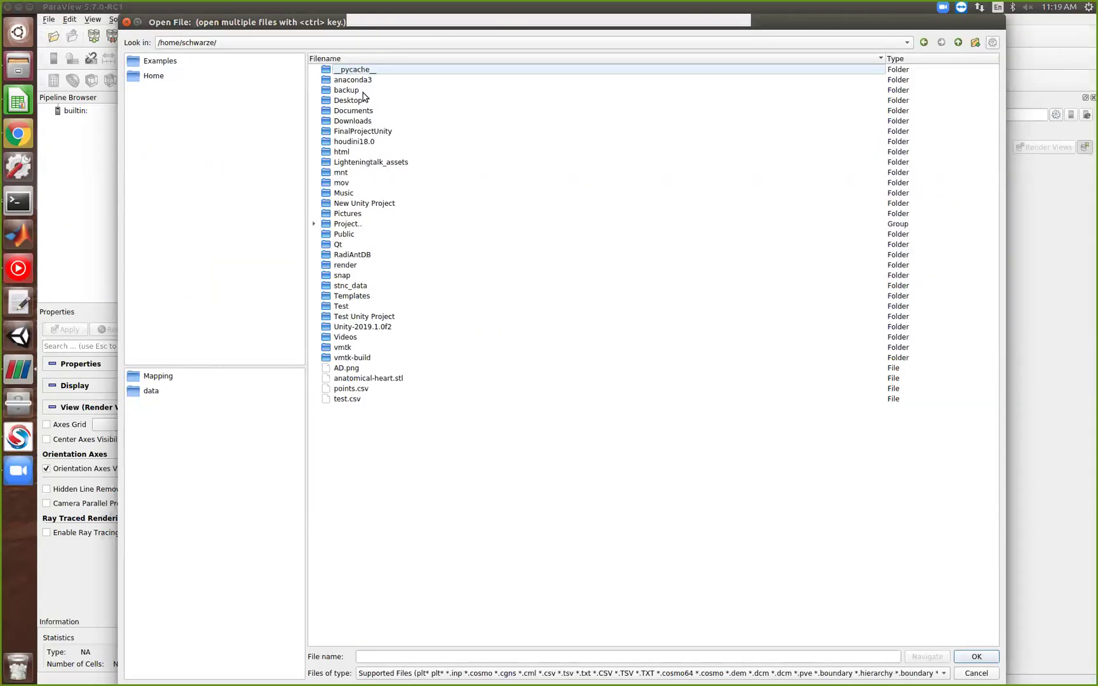
{"action": "double_click", "coordinate": [371, 120]}
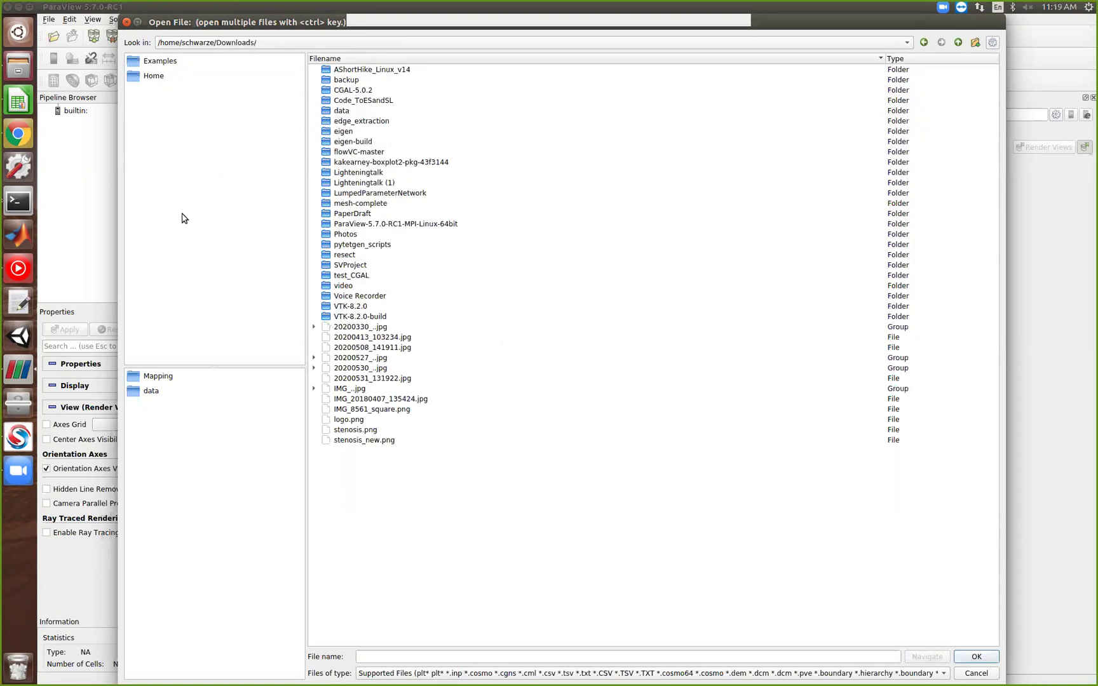
{"action": "double_click", "coordinate": [349, 265]}
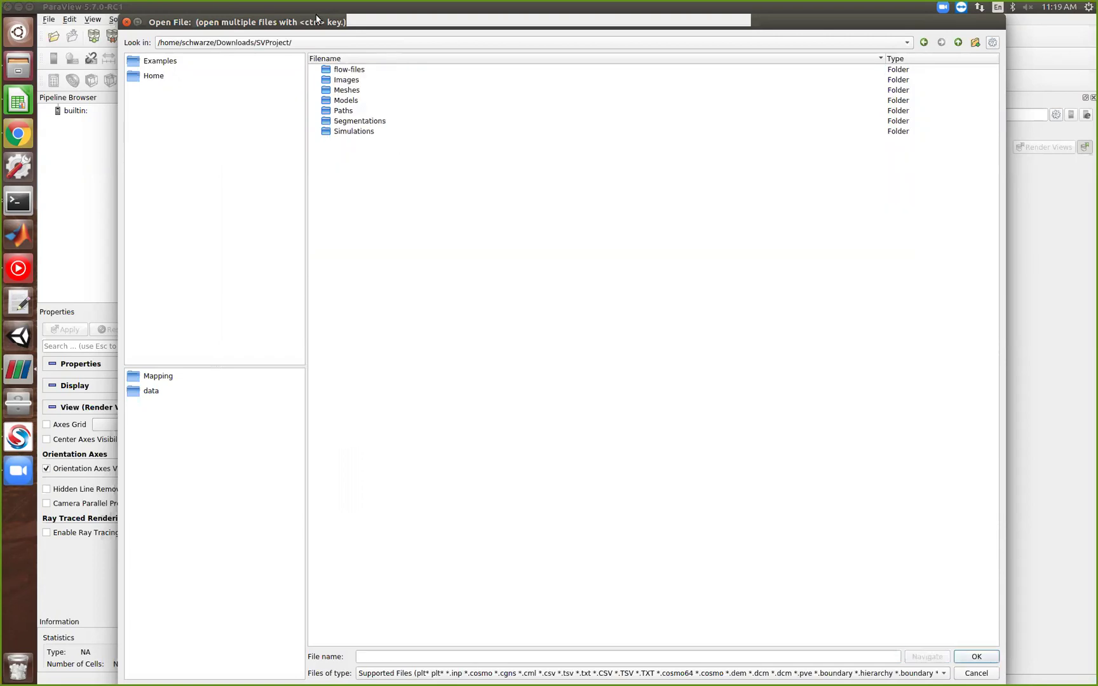
{"action": "double_click", "coordinate": [343, 80]}
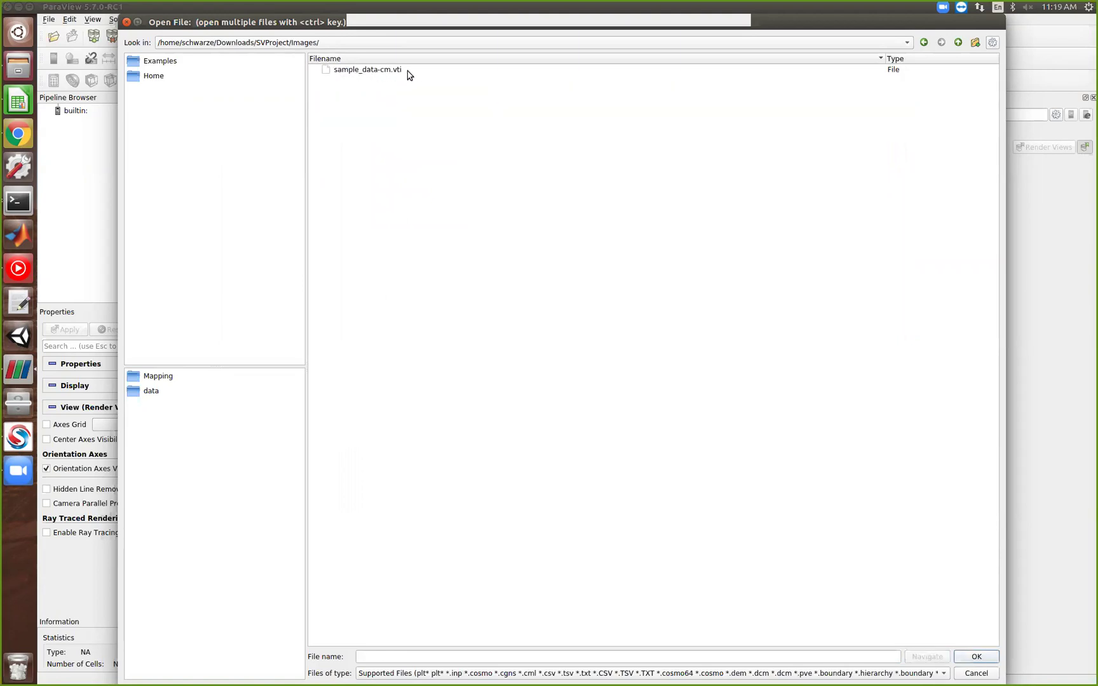
{"action": "double_click", "coordinate": [368, 70]}
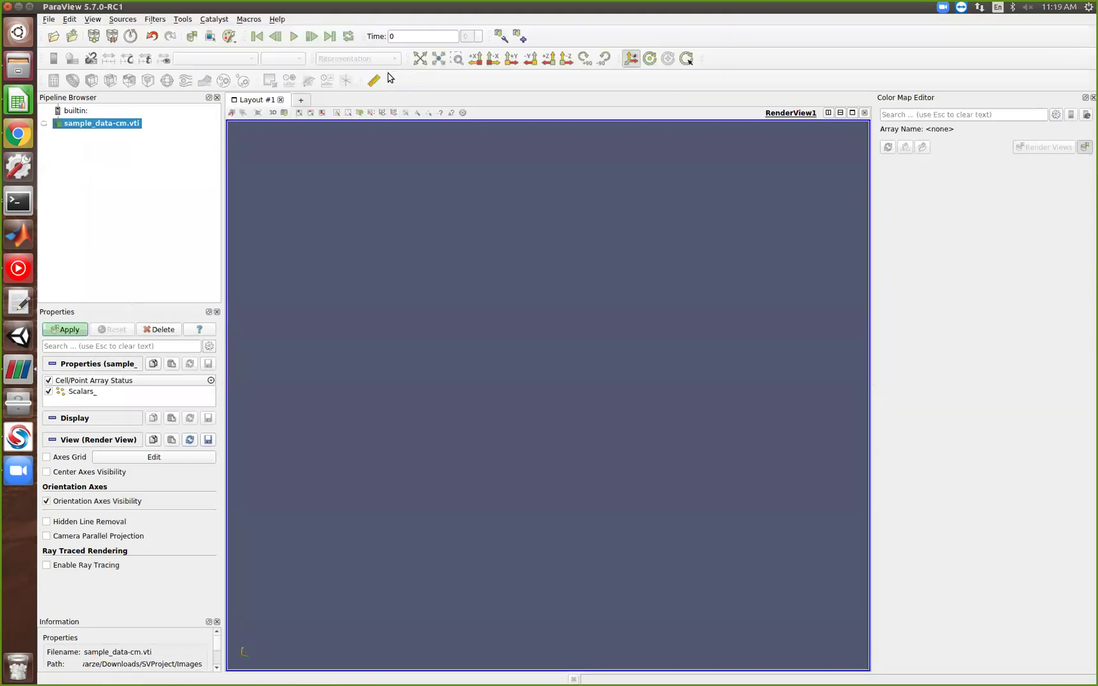
{"action": "left_click", "coordinate": [66, 329]}
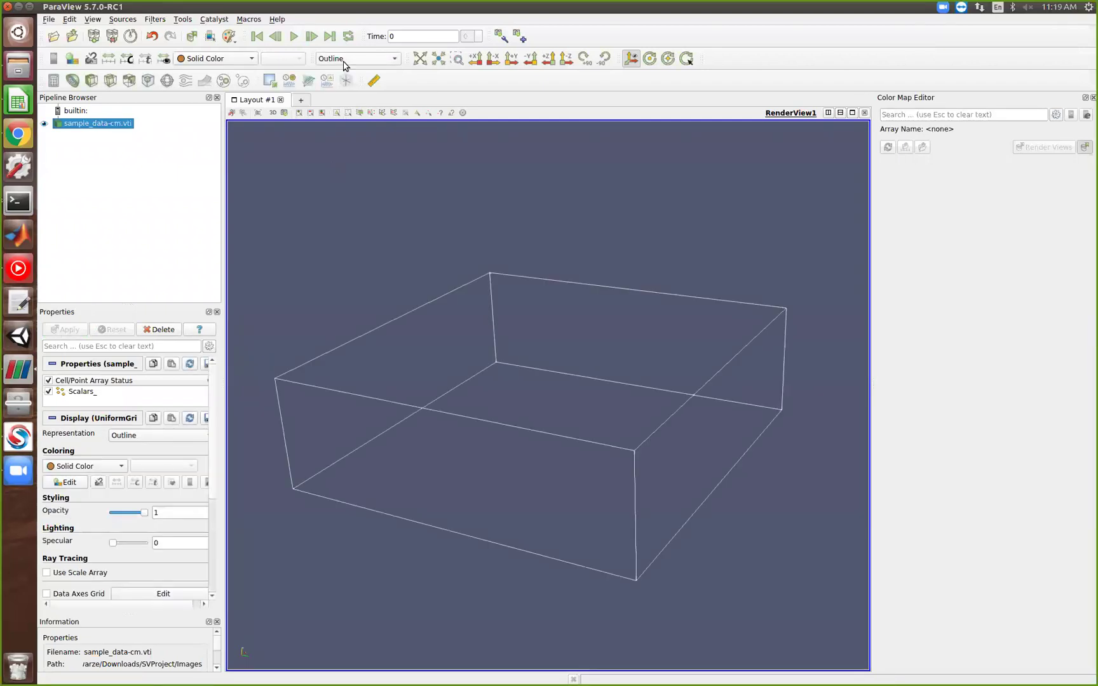
Step: Display the image volume in Slice representation at XY Plane slice 204, and close ParaView
{"action": "left_click", "coordinate": [344, 60]}
{"action": "left_click", "coordinate": [354, 100]}
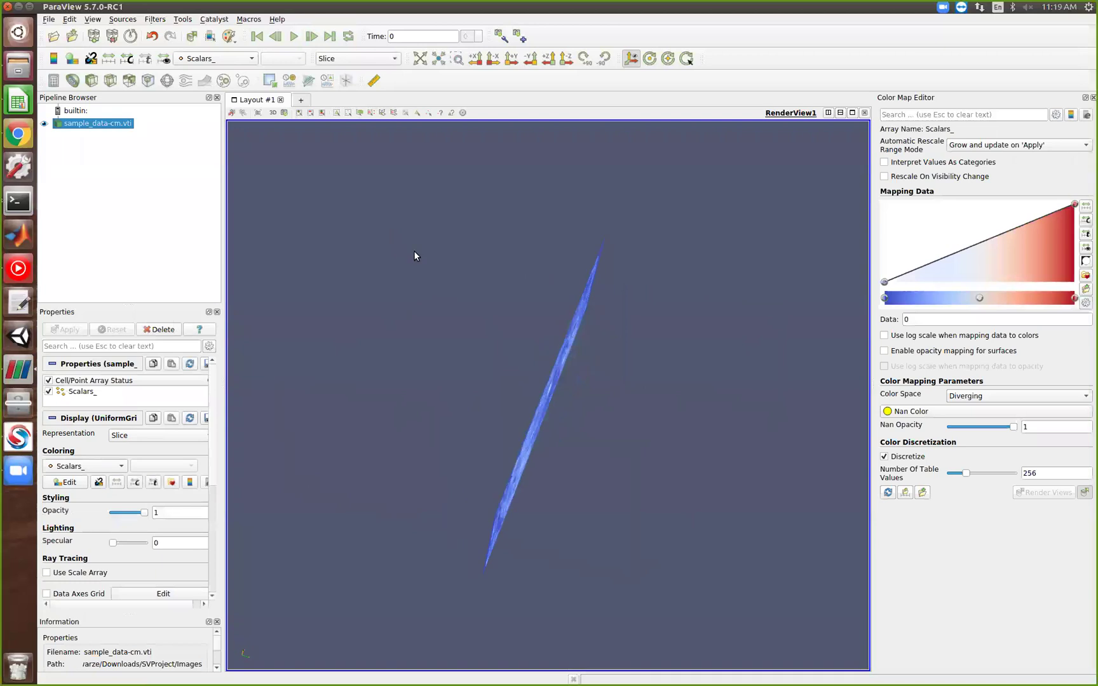
{"action": "left_click_drag", "start_coordinate": [414, 252], "coordinate": [508, 258]}
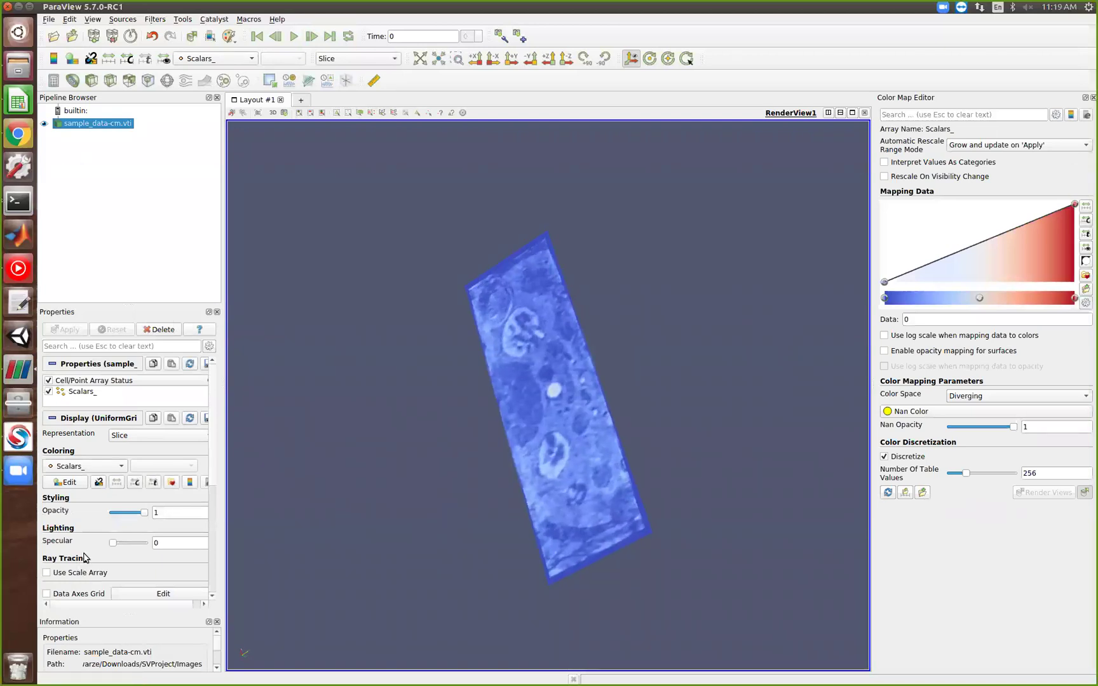
{"action": "scroll", "coordinate": [84, 558], "scroll_direction": "down", "scroll_amount": 3}
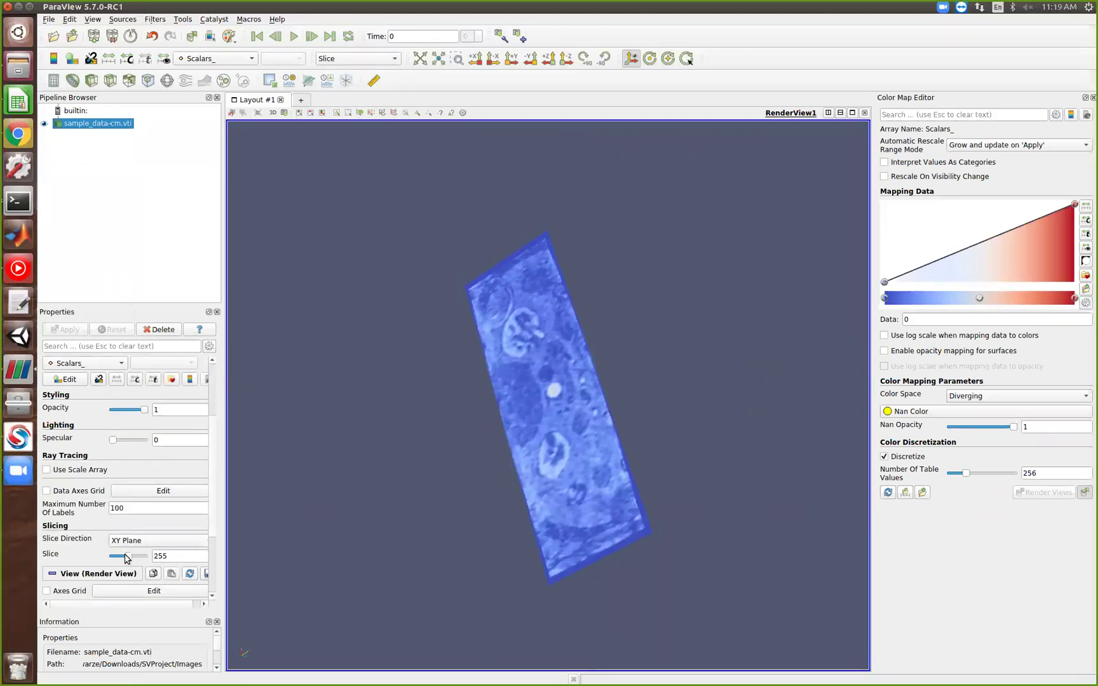
{"action": "left_click_drag", "start_coordinate": [127, 558], "coordinate": [126, 559]}
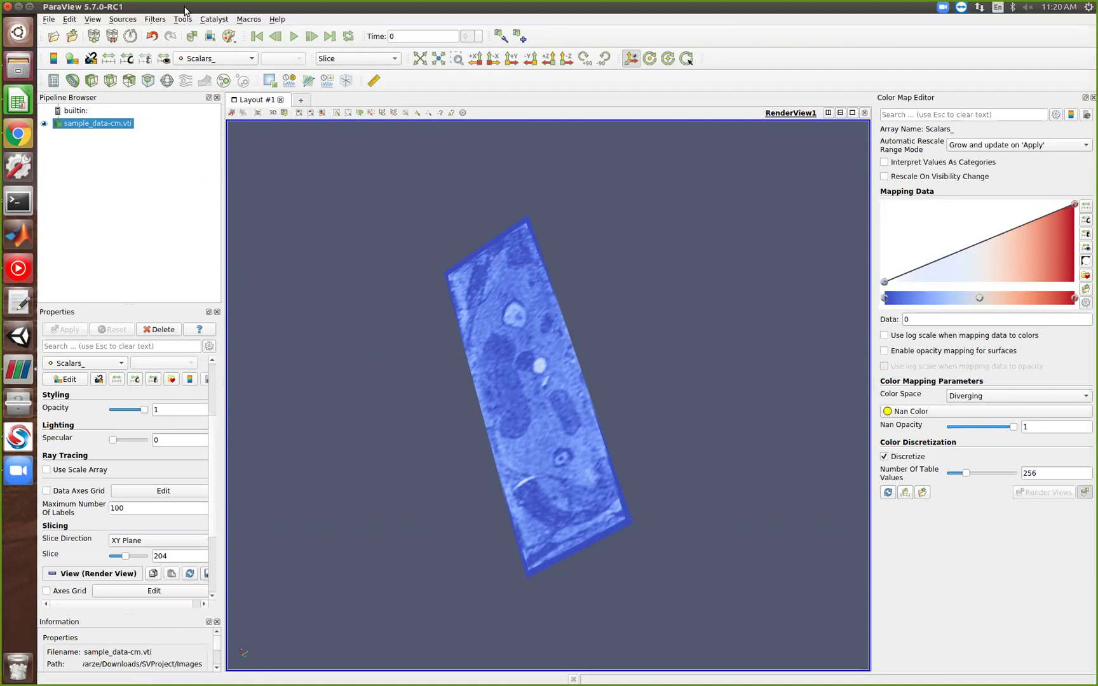
{"action": "left_click_drag", "start_coordinate": [145, 7], "coordinate": [176, 74]}
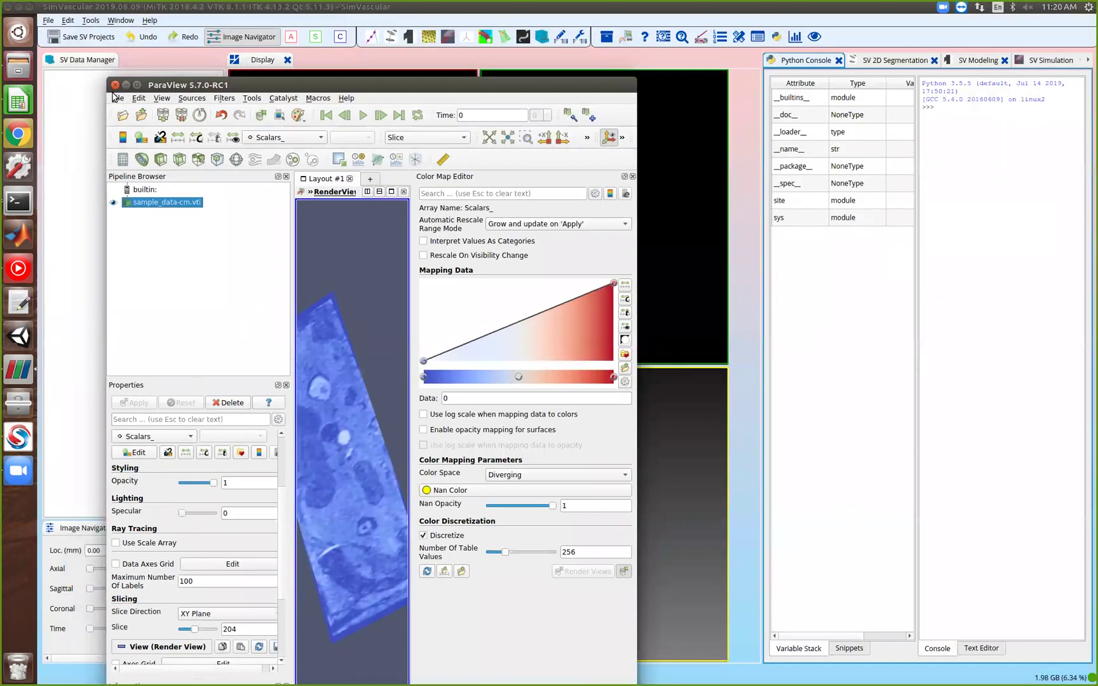
{"action": "left_click", "coordinate": [381, 369]}
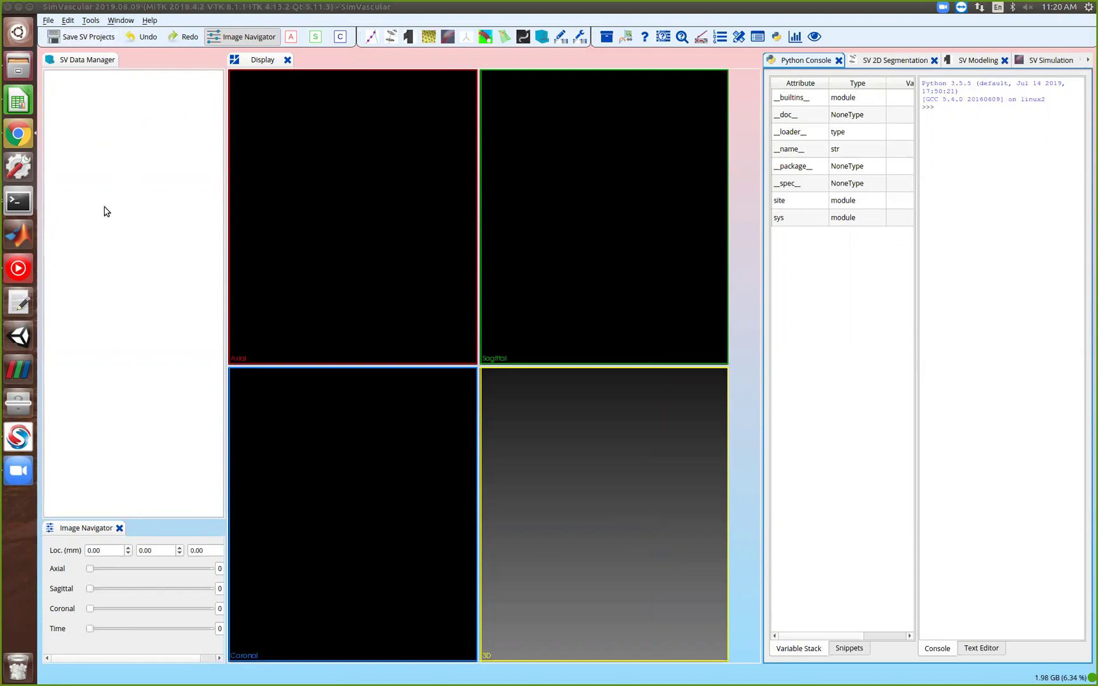
Step: Create a new SimVascular project named TutorialProject in the Documents folder
{"action": "mouse_move", "coordinate": [237, 335]}
{"action": "left_click", "coordinate": [54, 21]}
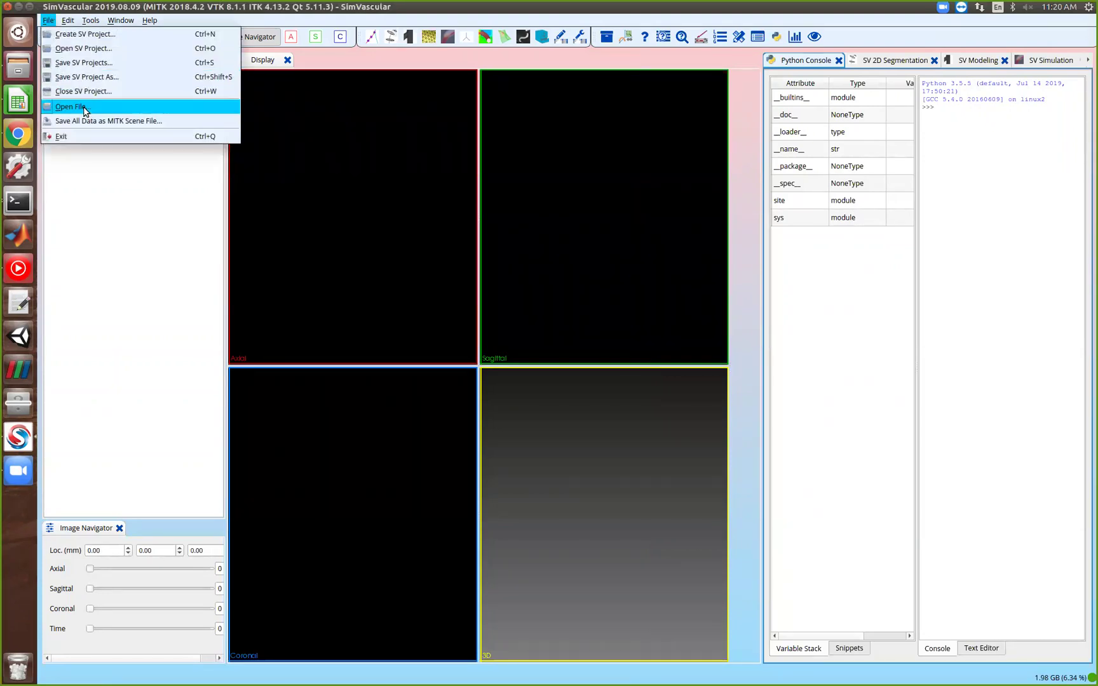
{"action": "left_click", "coordinate": [81, 35]}
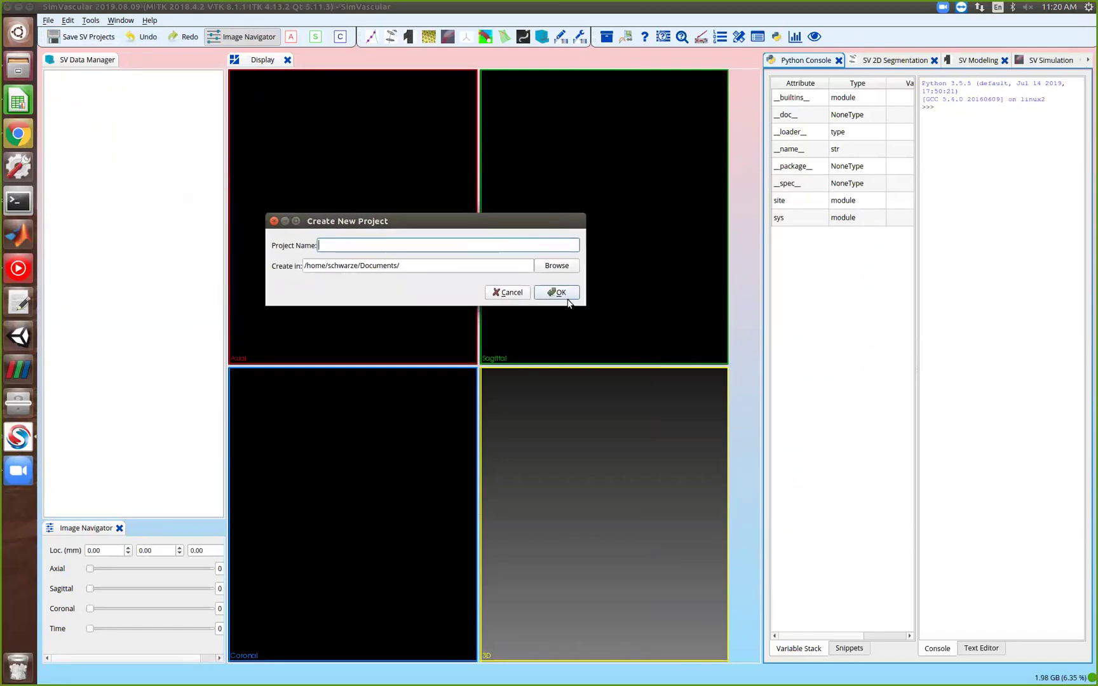
{"action": "type", "text": "TutorialProject"}
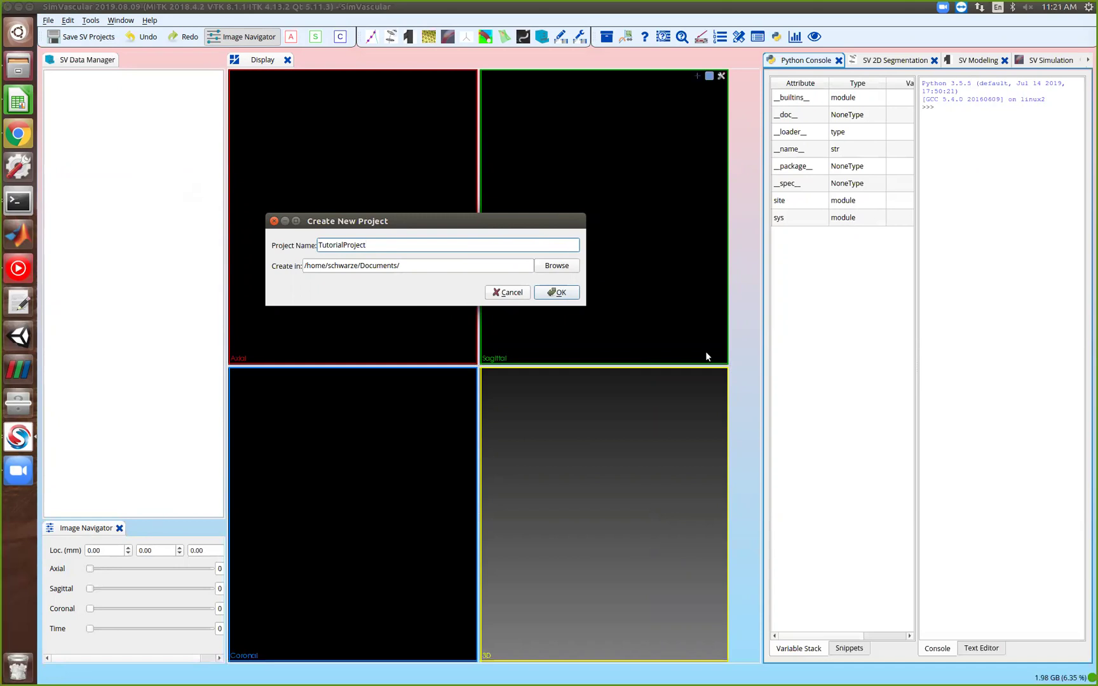
{"action": "left_click", "coordinate": [542, 299]}
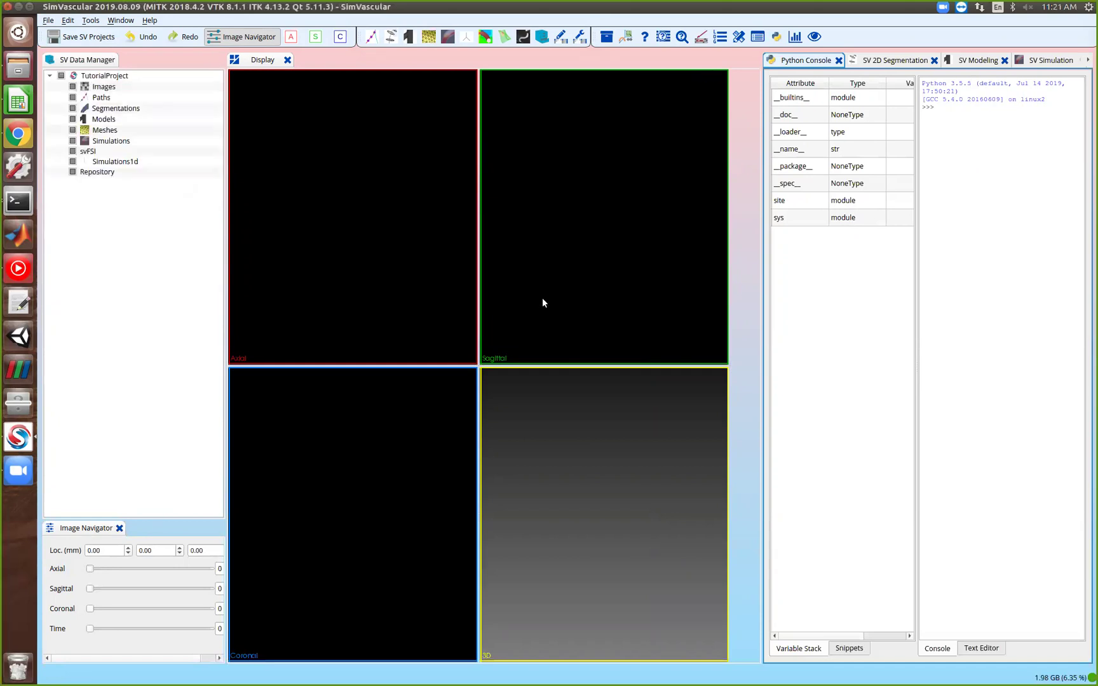
Step: Add sample_data-cm.vti from Downloads/SVProject/Images as the project's image and copy it into the project as vti
{"action": "right_click", "coordinate": [123, 89]}
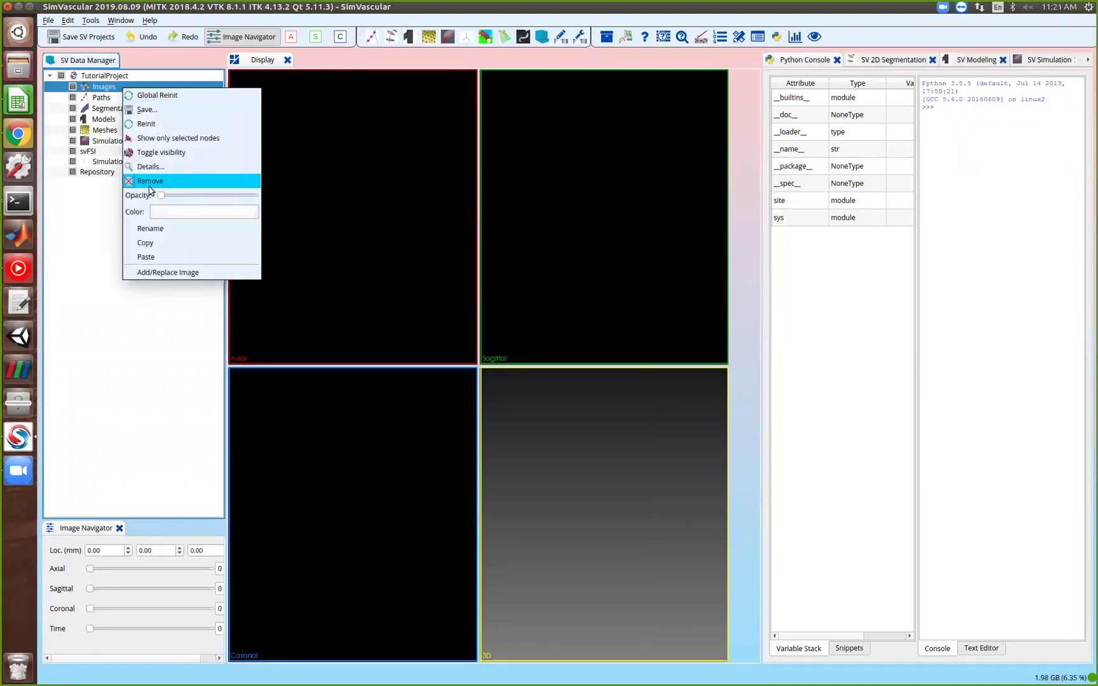
{"action": "left_click", "coordinate": [163, 274]}
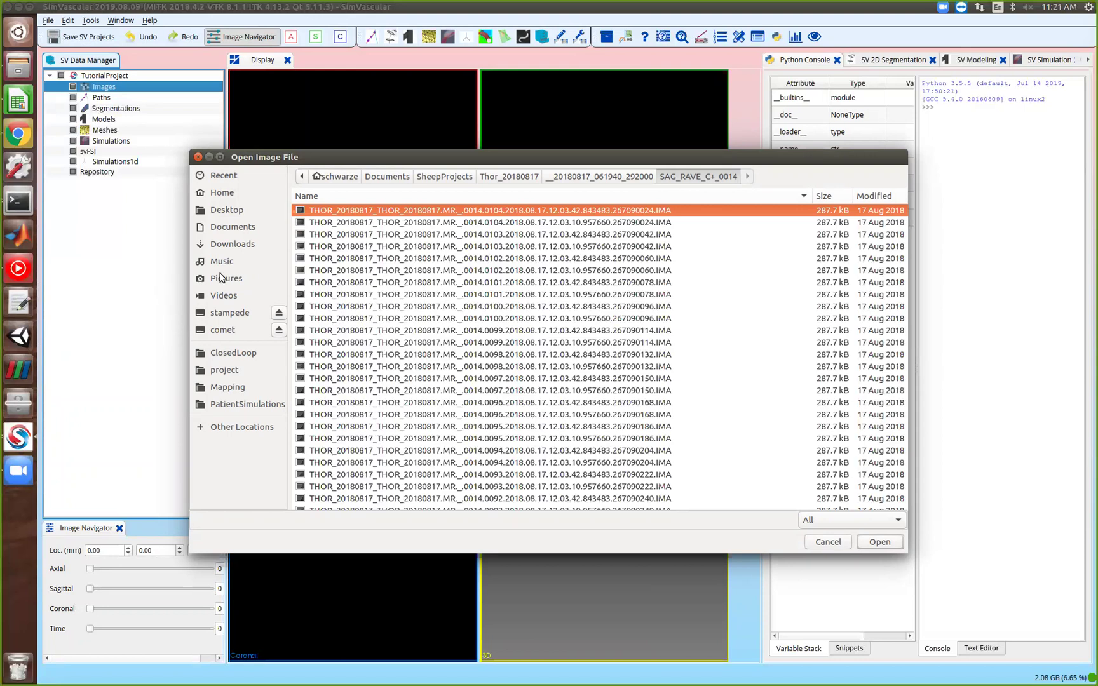
{"action": "left_click", "coordinate": [241, 244]}
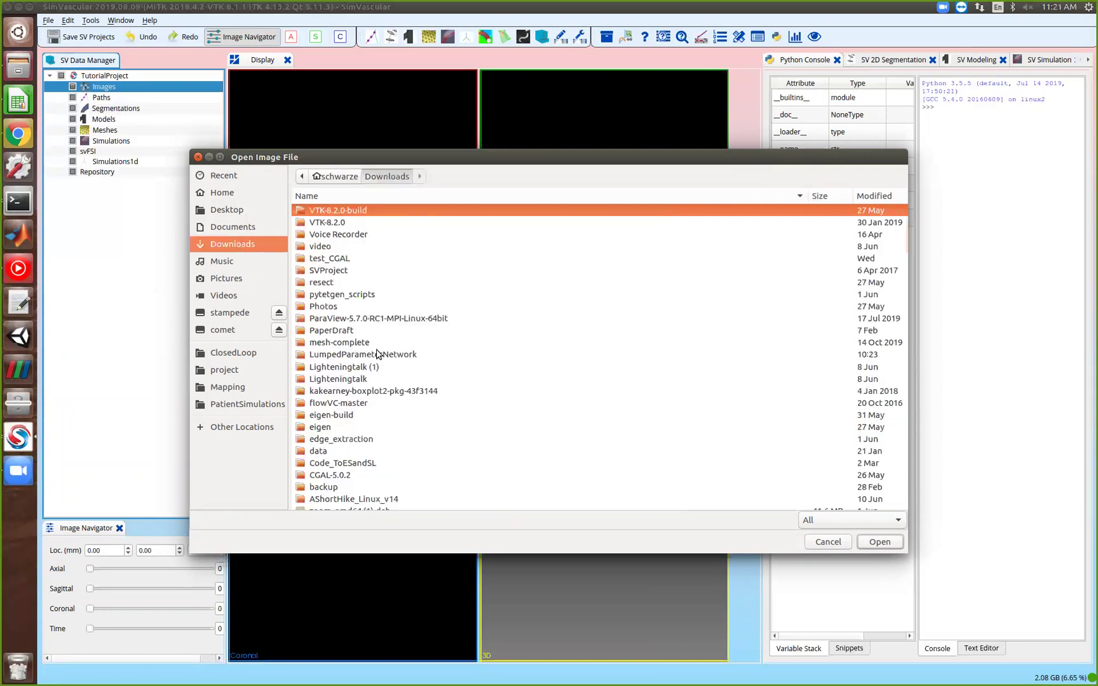
{"action": "scroll", "coordinate": [377, 479], "scroll_direction": "down", "scroll_amount": 3}
{"action": "scroll", "coordinate": [380, 466], "scroll_direction": "up", "scroll_amount": 3}
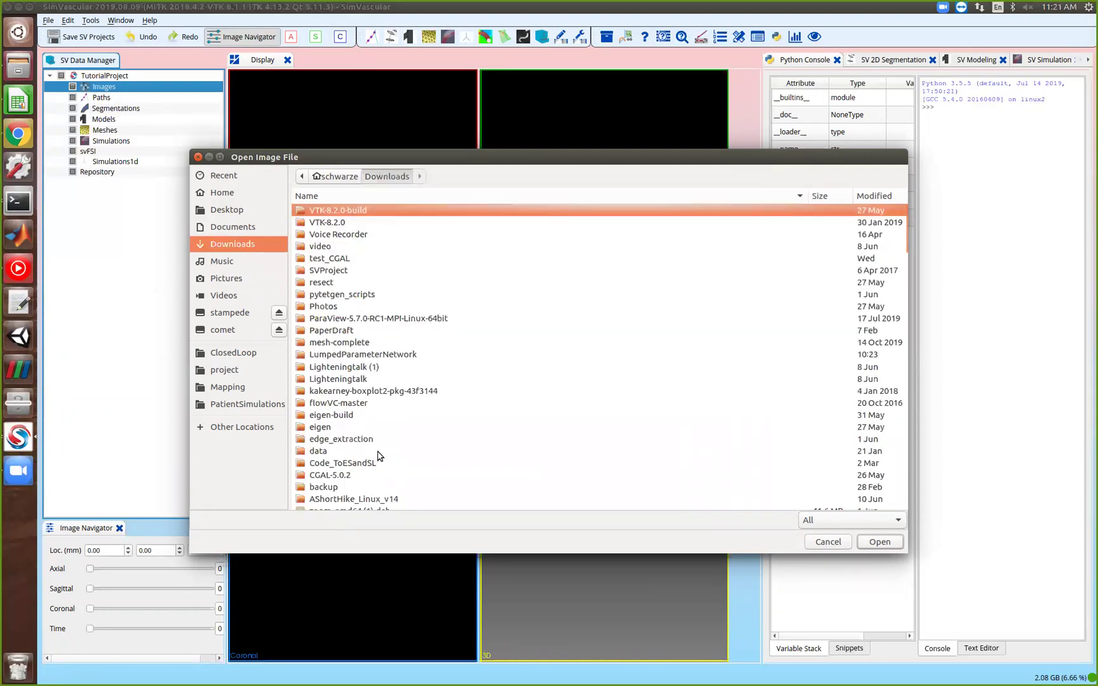
{"action": "double_click", "coordinate": [349, 272]}
{"action": "left_click", "coordinate": [333, 271]}
{"action": "double_click", "coordinate": [333, 270]}
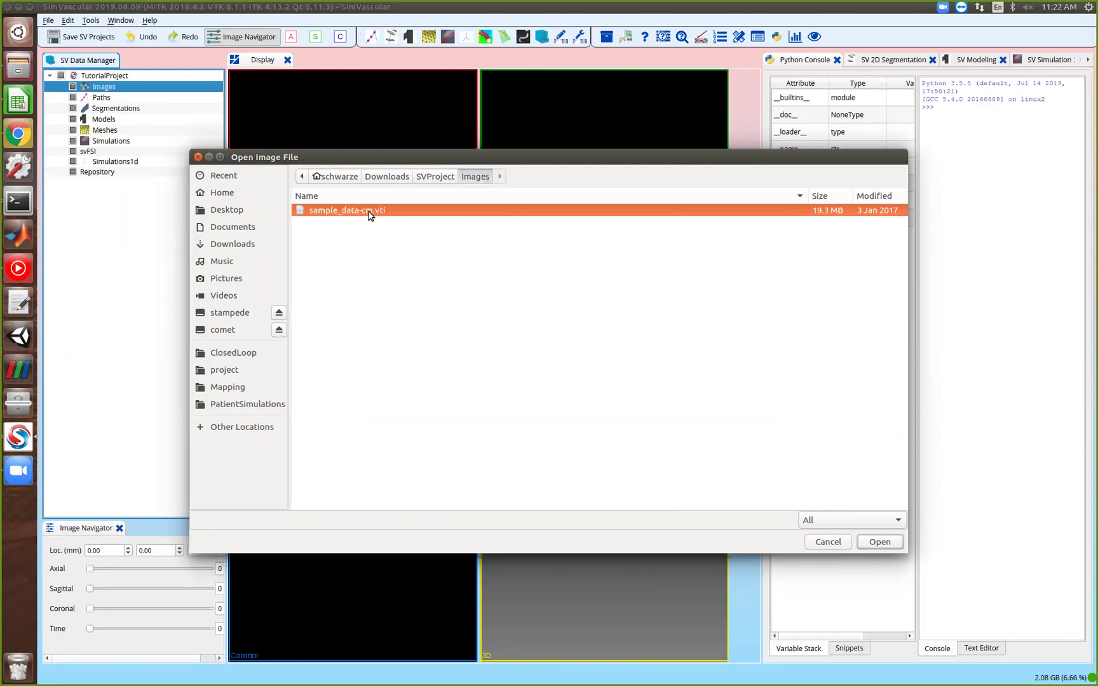
{"action": "left_click", "coordinate": [877, 542]}
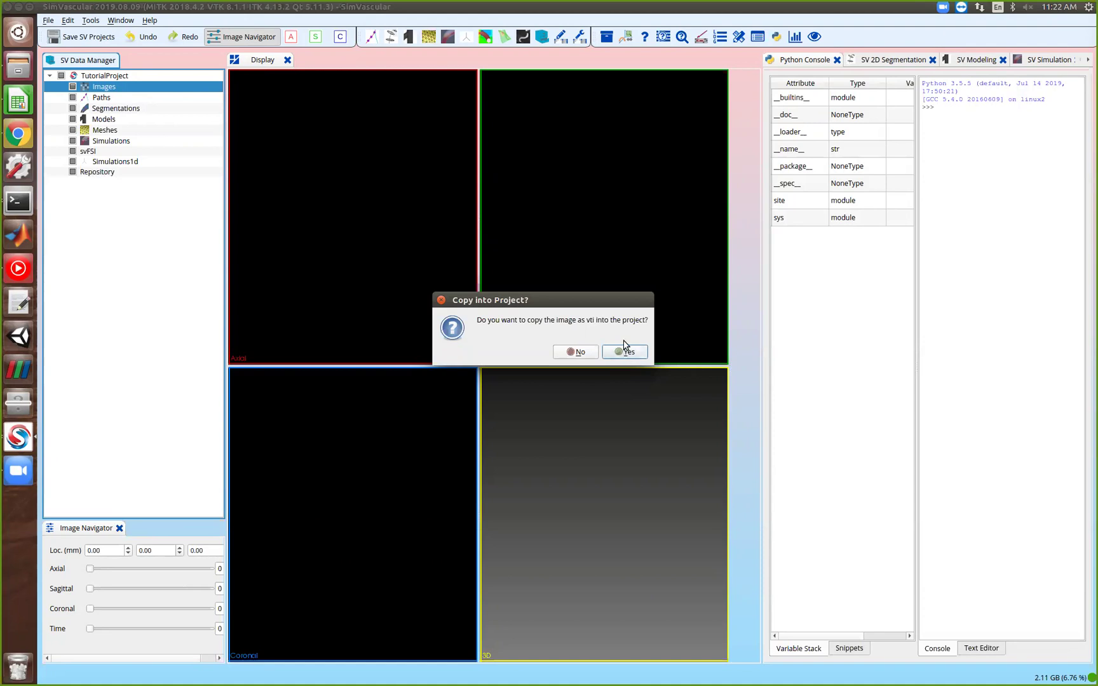
{"action": "left_click", "coordinate": [629, 353]}
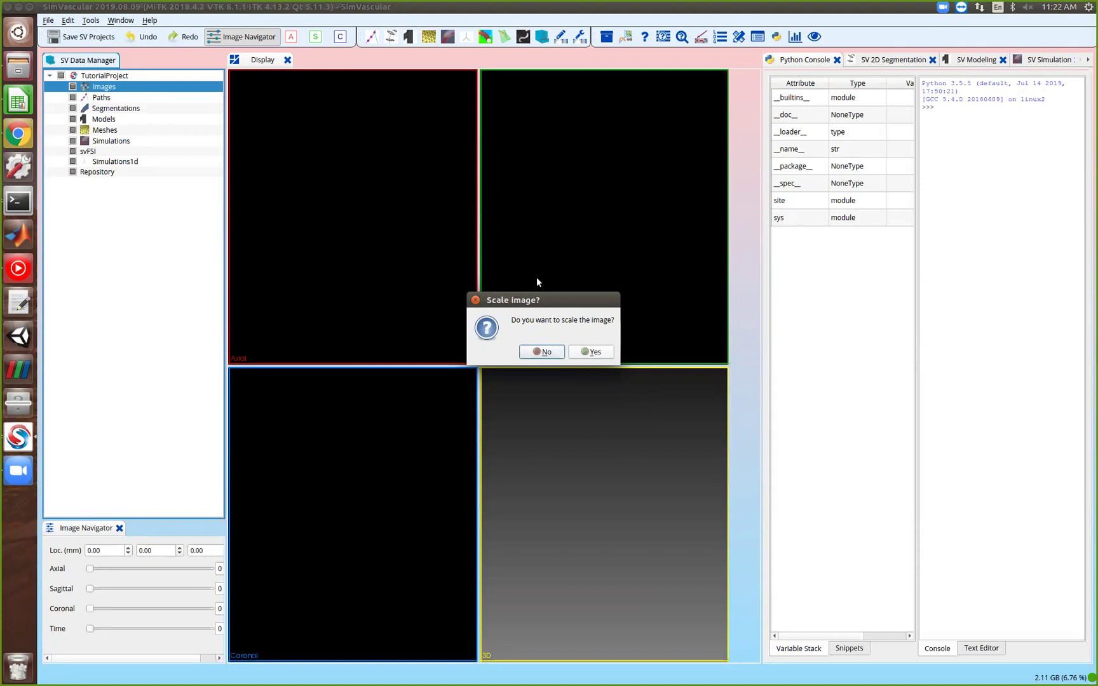
Step: Scale the imported image with a scaling factor of 1 and name it demo
{"action": "left_click", "coordinate": [590, 351]}
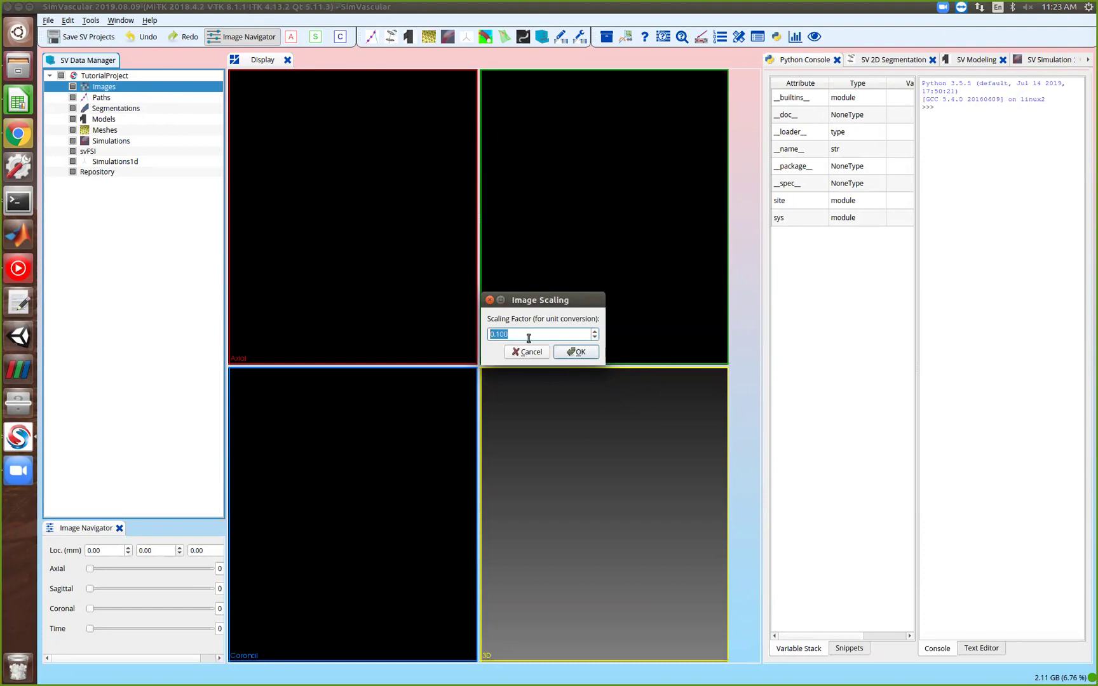
{"action": "left_click", "coordinate": [530, 338]}
{"action": "double_click", "coordinate": [518, 334]}
{"action": "type", "text": "1"}
{"action": "left_click", "coordinate": [580, 354]}
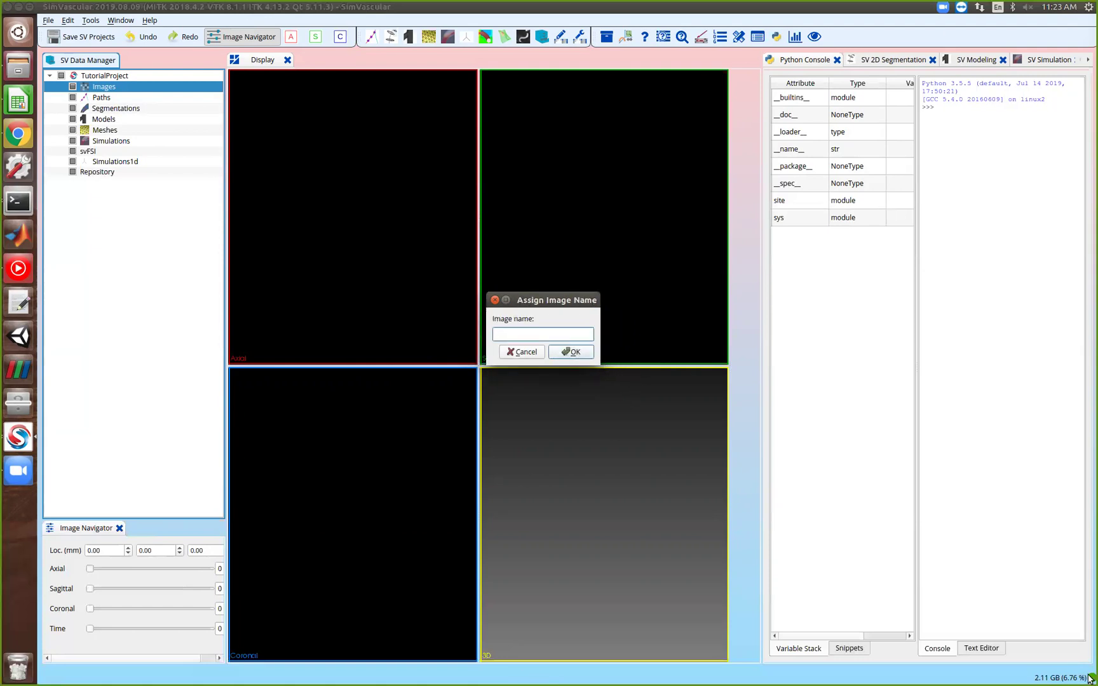
{"action": "type", "text": "demo"}
{"action": "left_click", "coordinate": [571, 352]}
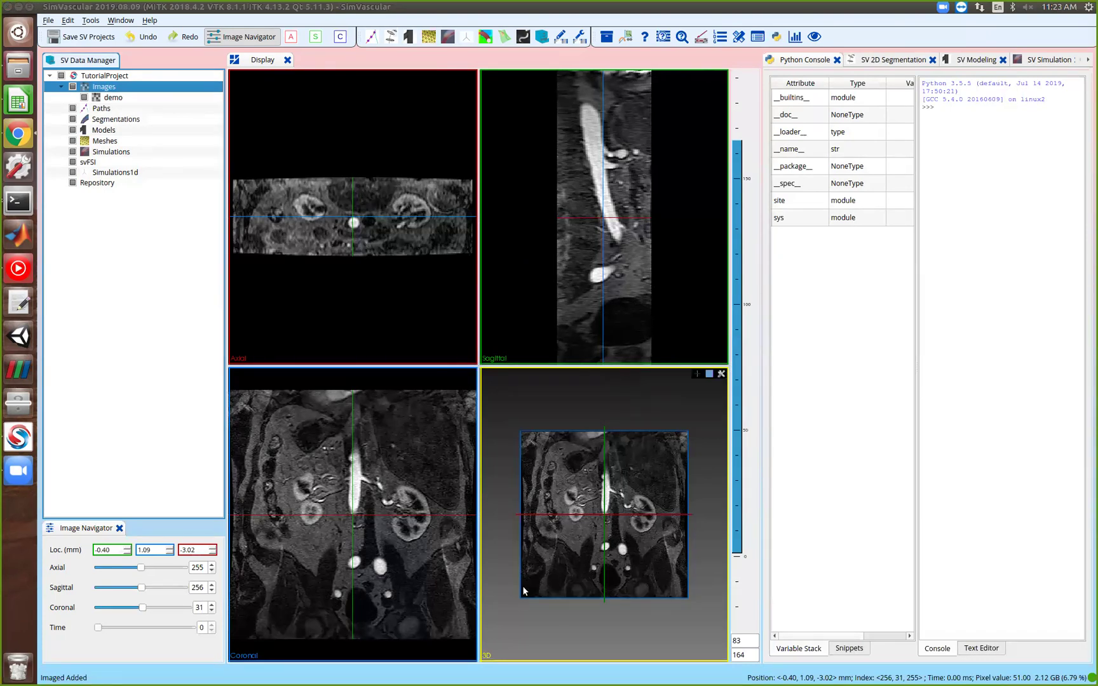
Step: Examine the demo image's axial slices and the intersecting slice planes in the 3D view
{"action": "scroll", "coordinate": [388, 275], "scroll_direction": "down", "scroll_amount": 20}
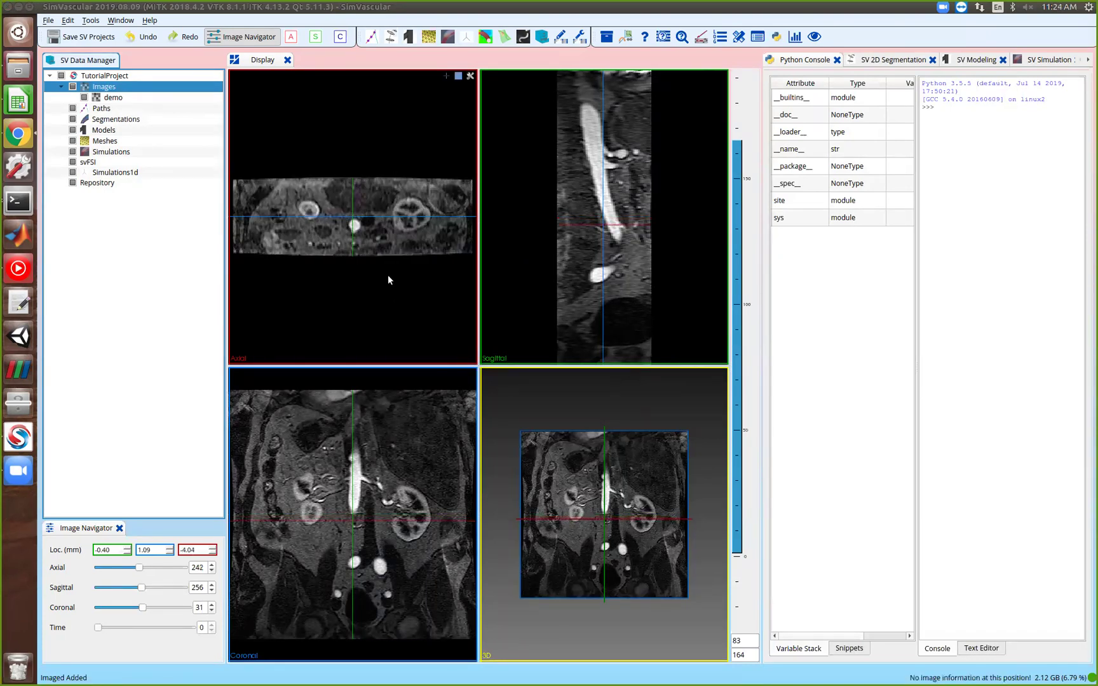
{"action": "scroll", "coordinate": [389, 280], "scroll_direction": "up", "scroll_amount": 20}
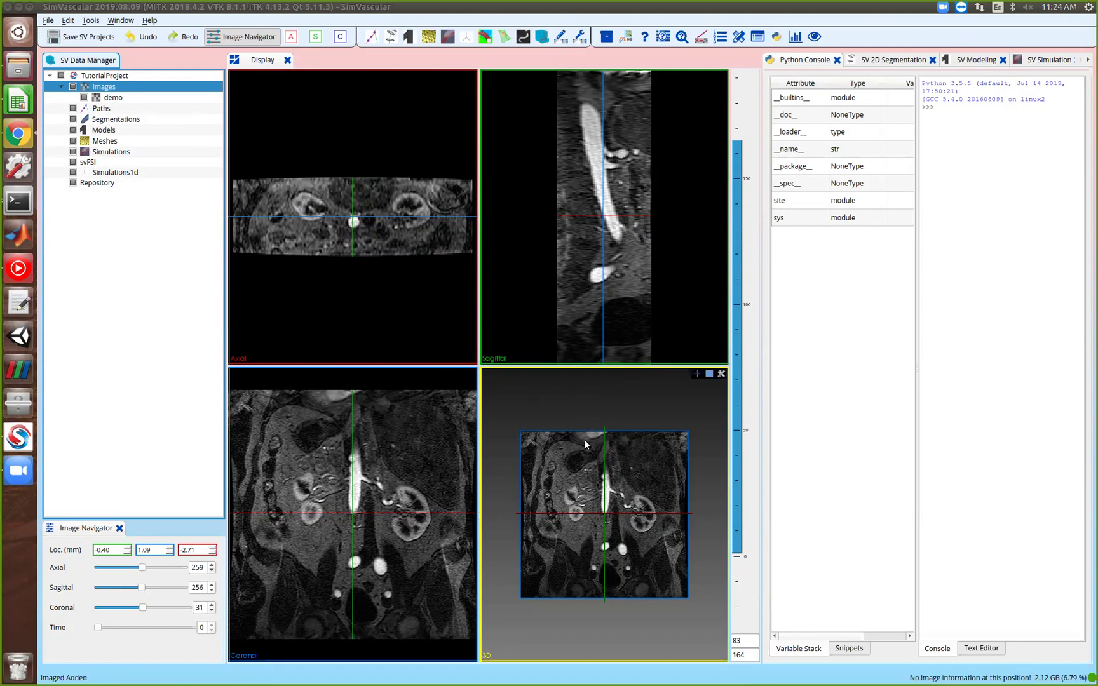
{"action": "left_click_drag", "start_coordinate": [561, 422], "coordinate": [621, 520]}
{"action": "scroll", "coordinate": [621, 519], "scroll_direction": "up", "scroll_amount": 3}
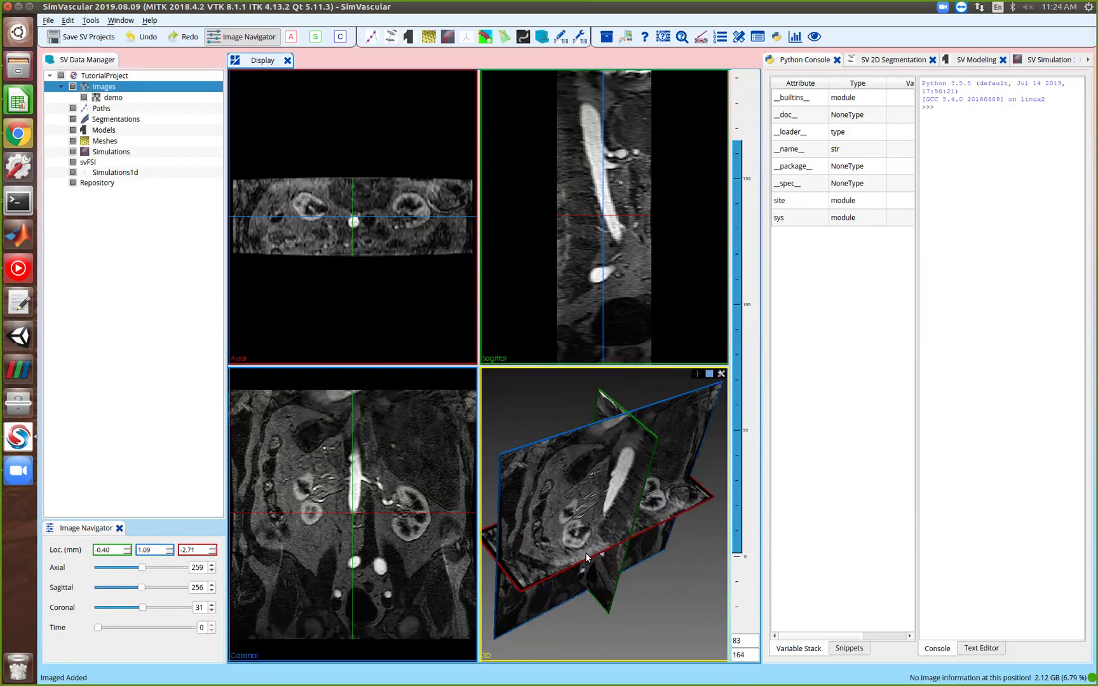
{"action": "left_click_drag", "start_coordinate": [586, 553], "coordinate": [536, 518]}
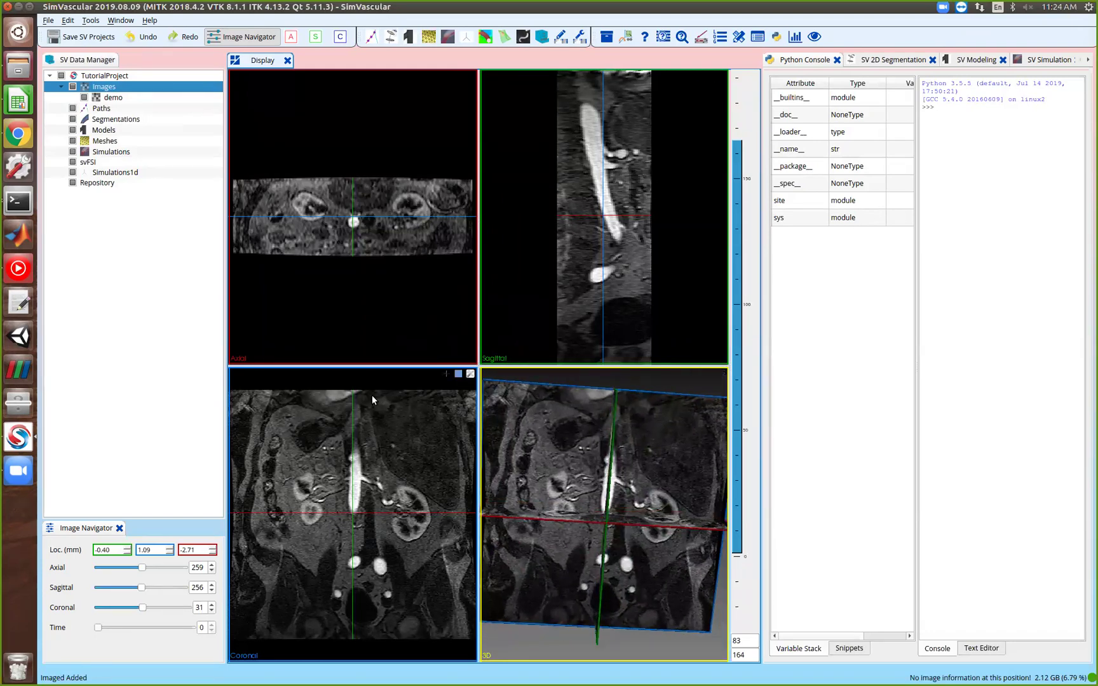
{"action": "left_click_drag", "start_coordinate": [519, 457], "coordinate": [573, 502]}
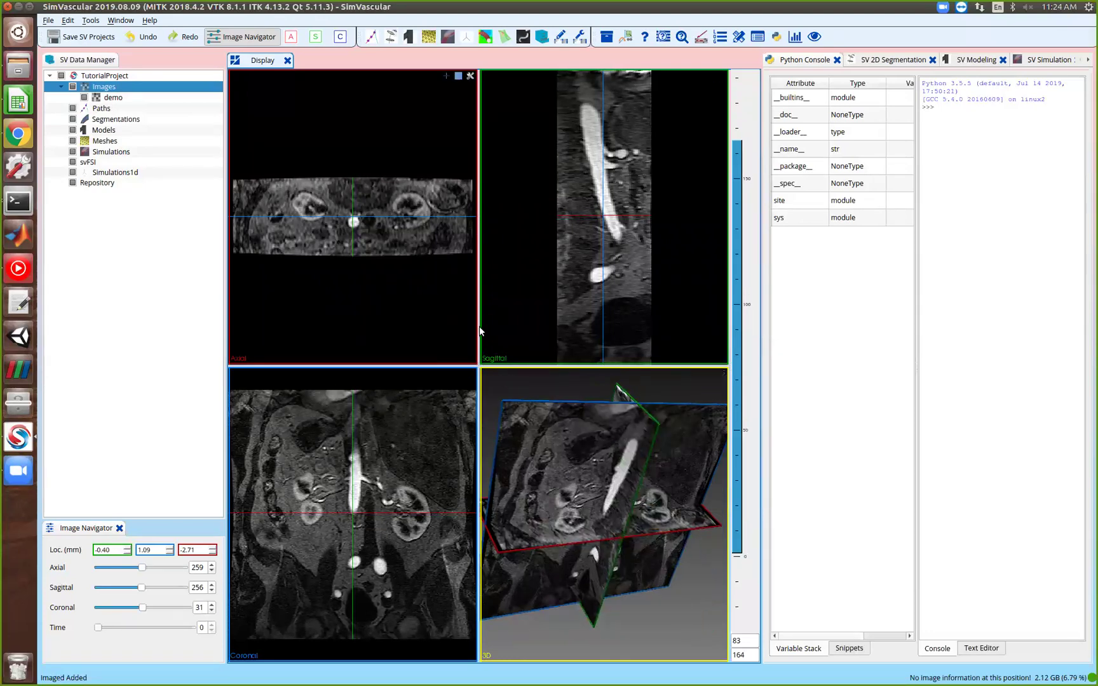
Step: Inspect the linked slices at several crosshair positions in the axial view, ending on the bright aorta cross-section
{"action": "left_click", "coordinate": [402, 251]}
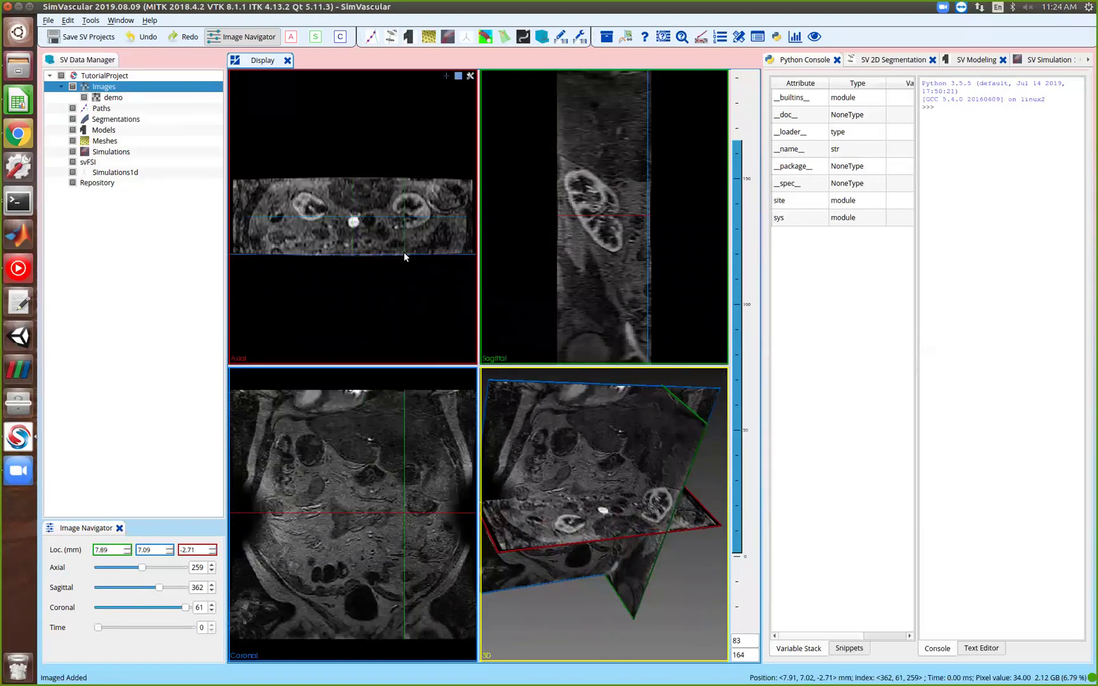
{"action": "left_click", "coordinate": [367, 227]}
{"action": "left_click", "coordinate": [332, 209]}
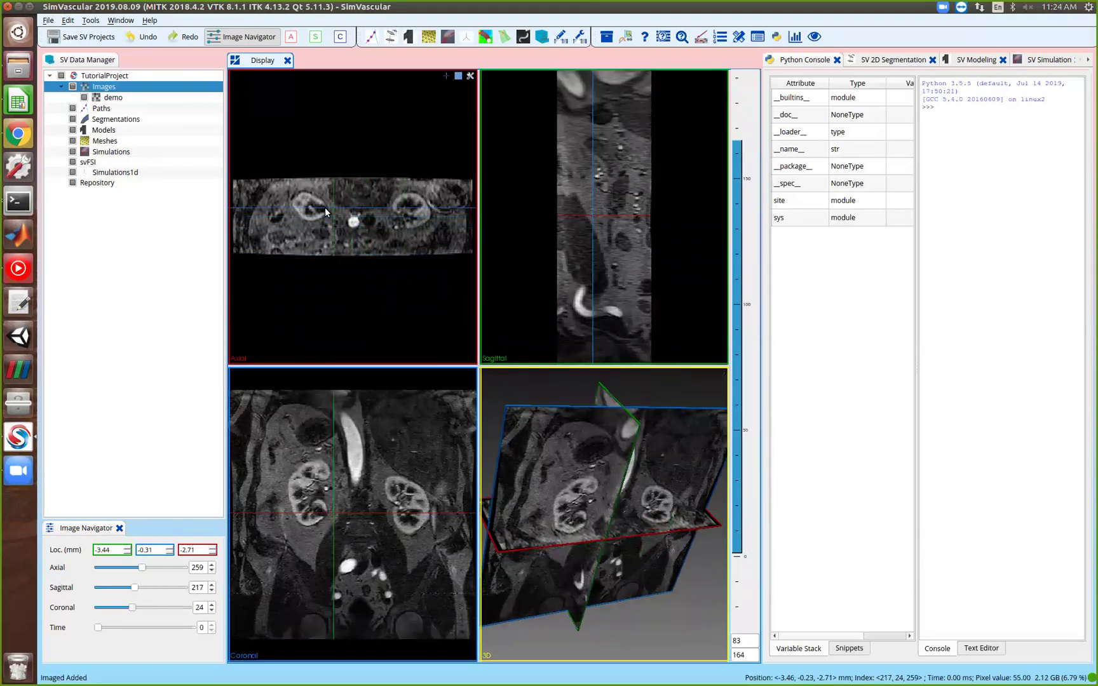
{"action": "left_click", "coordinate": [354, 222]}
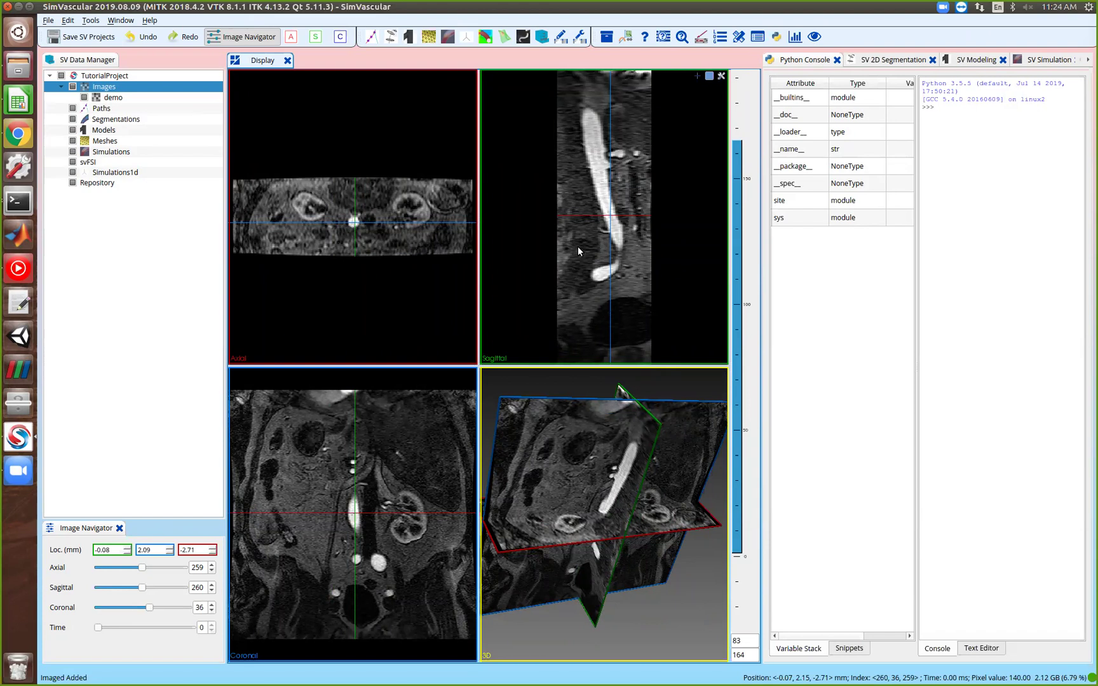
Step: Move the crosshair to the upper aorta in the sagittal view and examine the neighbouring sagittal slices
{"action": "left_click_drag", "start_coordinate": [587, 194], "coordinate": [595, 141]}
{"action": "scroll", "coordinate": [596, 178], "scroll_direction": "down", "scroll_amount": 14}
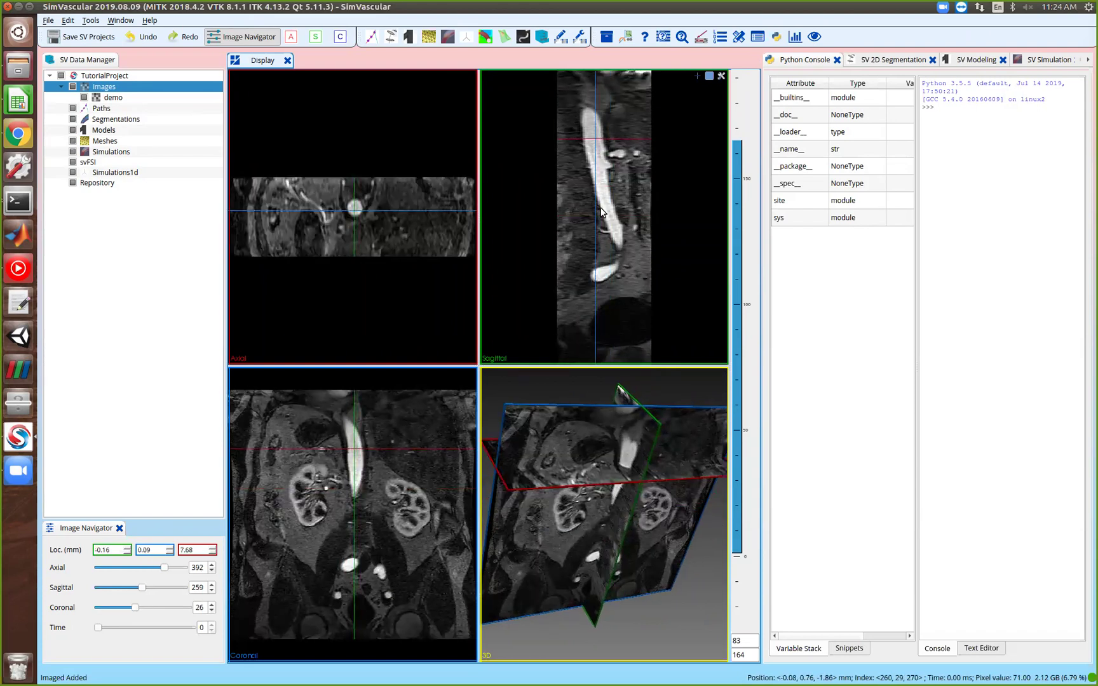
{"action": "scroll", "coordinate": [597, 209], "scroll_direction": "down", "scroll_amount": 7}
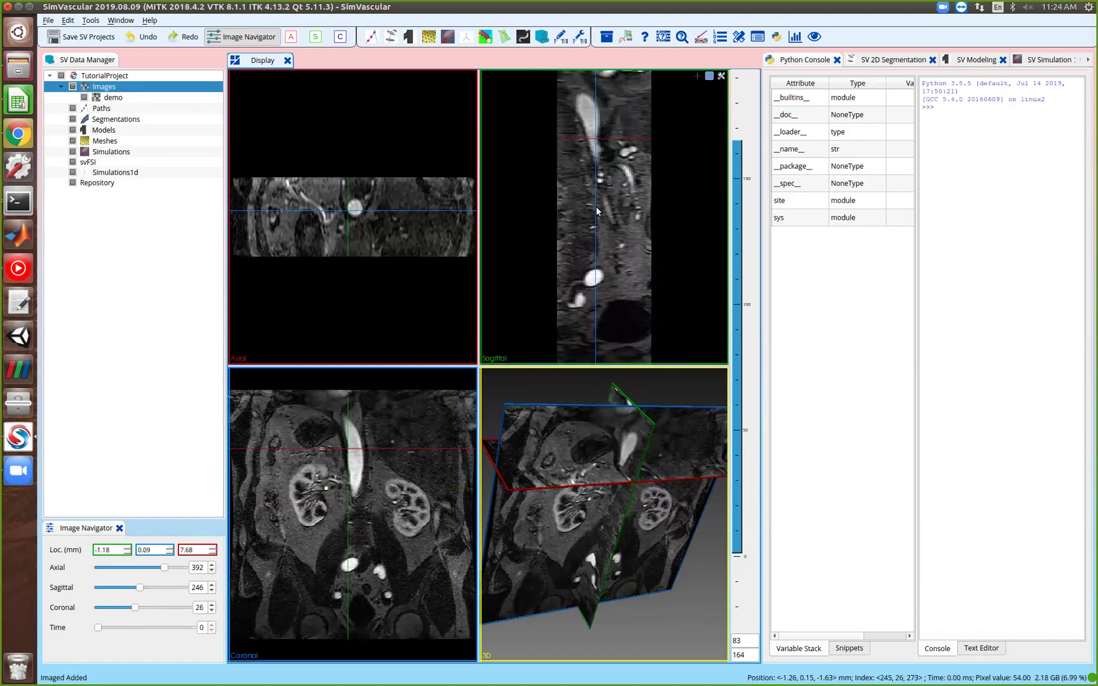
{"action": "scroll", "coordinate": [596, 206], "scroll_direction": "up", "scroll_amount": 9}
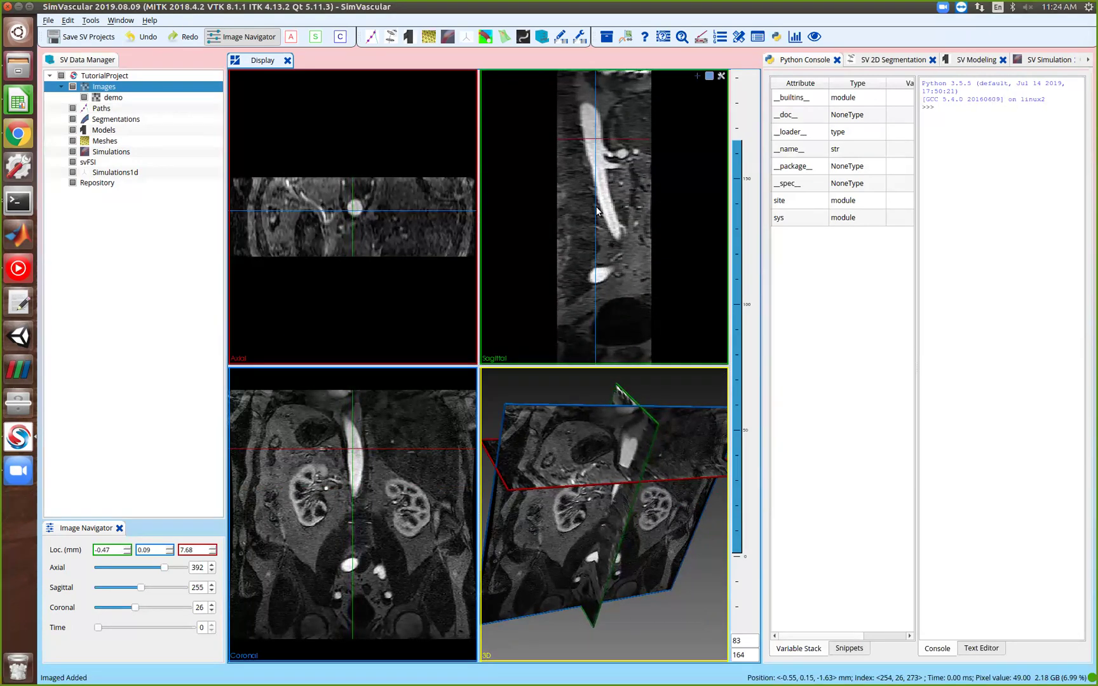
Step: Examine the coronal slices, ending at slice 30, and view the 3D planes with the sagittal slice at 288
{"action": "scroll", "coordinate": [348, 561], "scroll_direction": "up", "scroll_amount": 1}
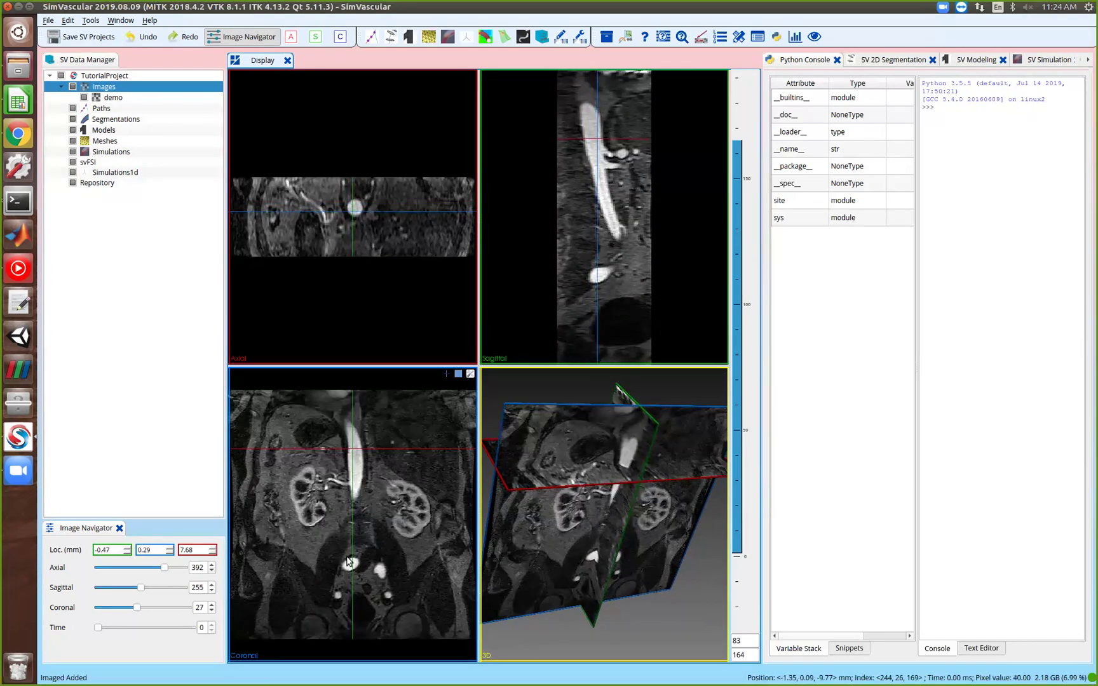
{"action": "scroll", "coordinate": [348, 561], "scroll_direction": "up", "scroll_amount": 2}
{"action": "scroll", "coordinate": [349, 561], "scroll_direction": "up", "scroll_amount": 1}
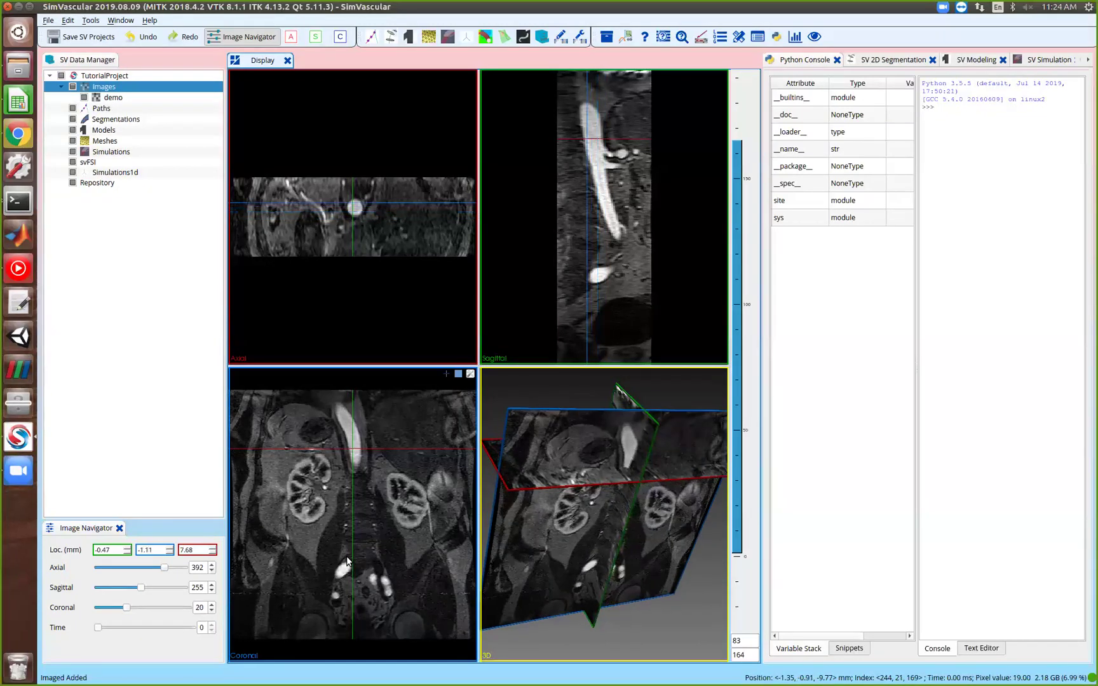
{"action": "scroll", "coordinate": [343, 559], "scroll_direction": "up", "scroll_amount": 2}
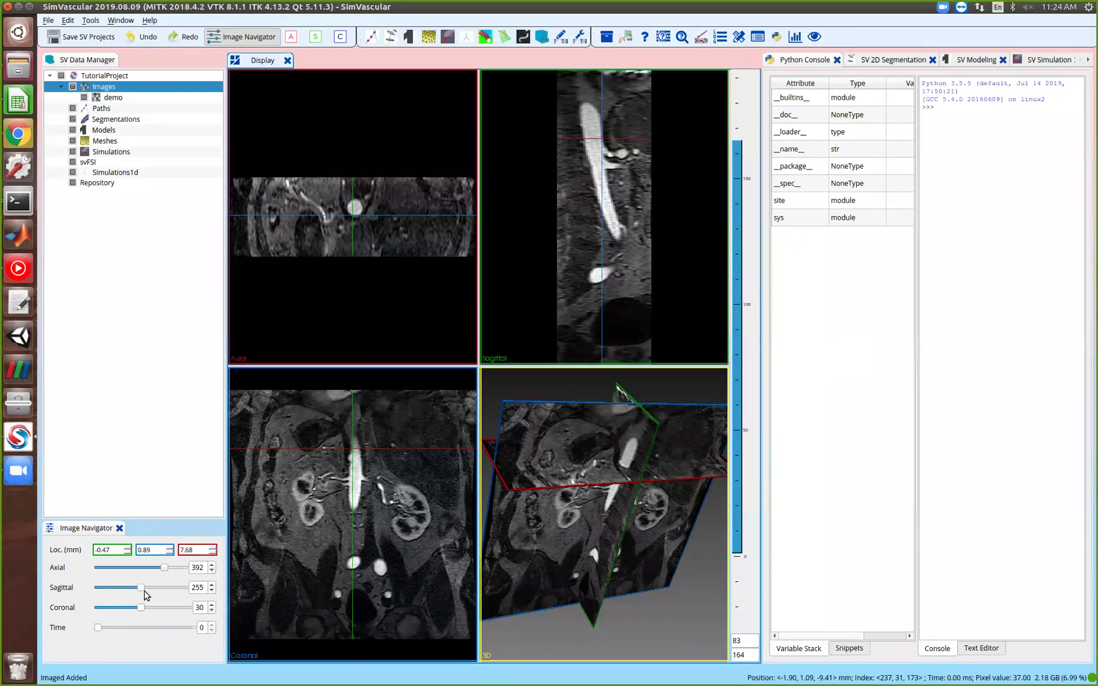
{"action": "mouse_move", "coordinate": [145, 592]}
{"action": "left_mouse_down"}
{"action": "mouse_move", "coordinate": [110, 593]}
{"action": "mouse_move", "coordinate": [162, 592]}
{"action": "mouse_move", "coordinate": [152, 593]}
{"action": "left_mouse_up"}
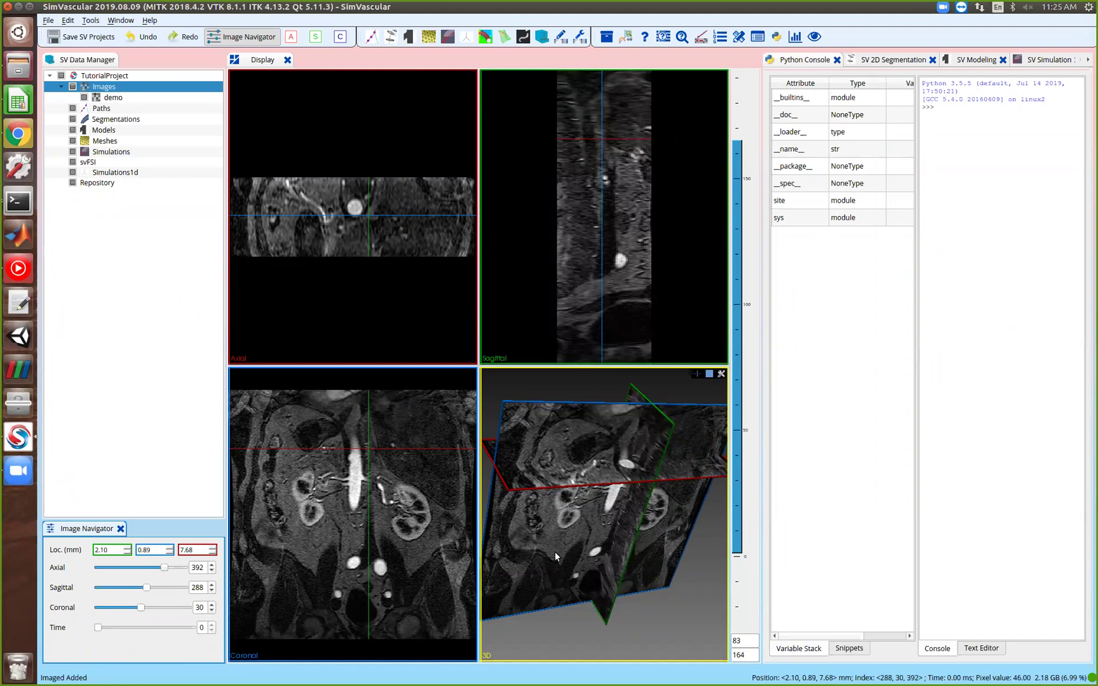
{"action": "left_click_drag", "start_coordinate": [570, 543], "coordinate": [425, 504]}
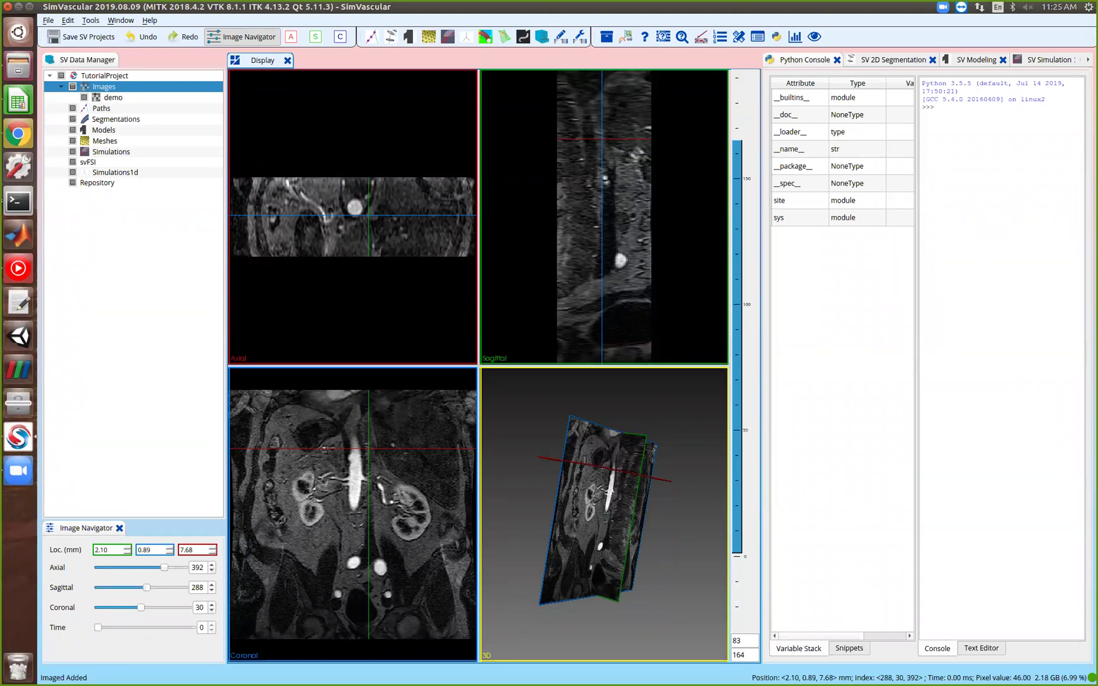
Step: Open Volume Visualization for the demo image and enable volume rendering, with the coronal slice at 27
{"action": "right_click", "coordinate": [153, 99]}
{"action": "left_click", "coordinate": [145, 100]}
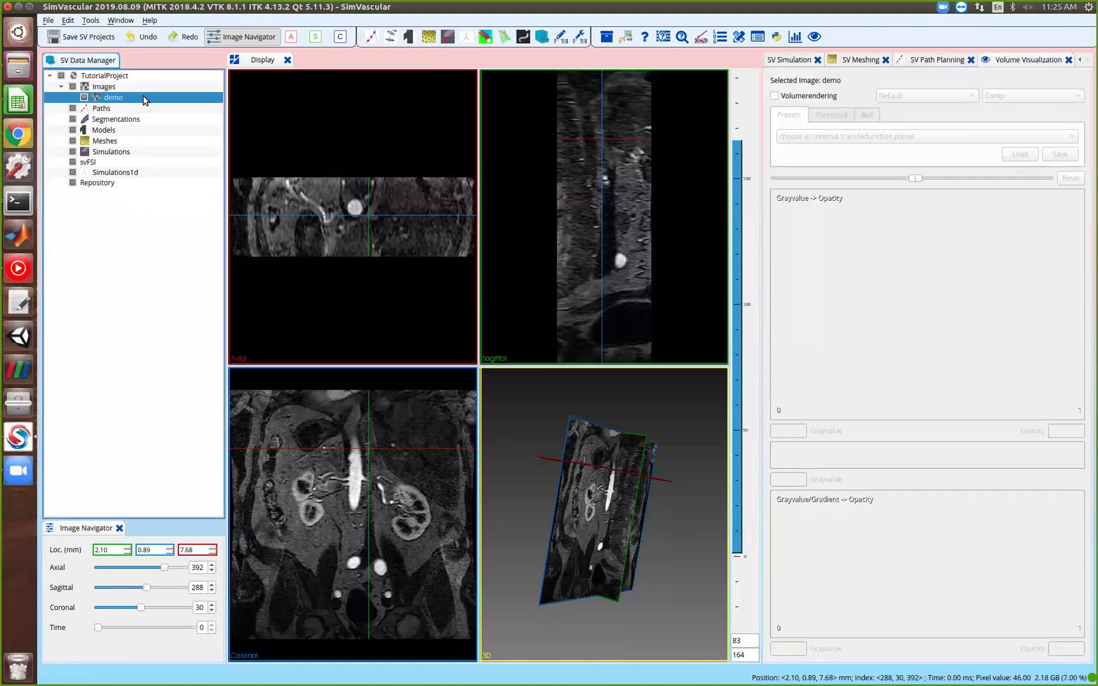
{"action": "left_click", "coordinate": [1026, 59]}
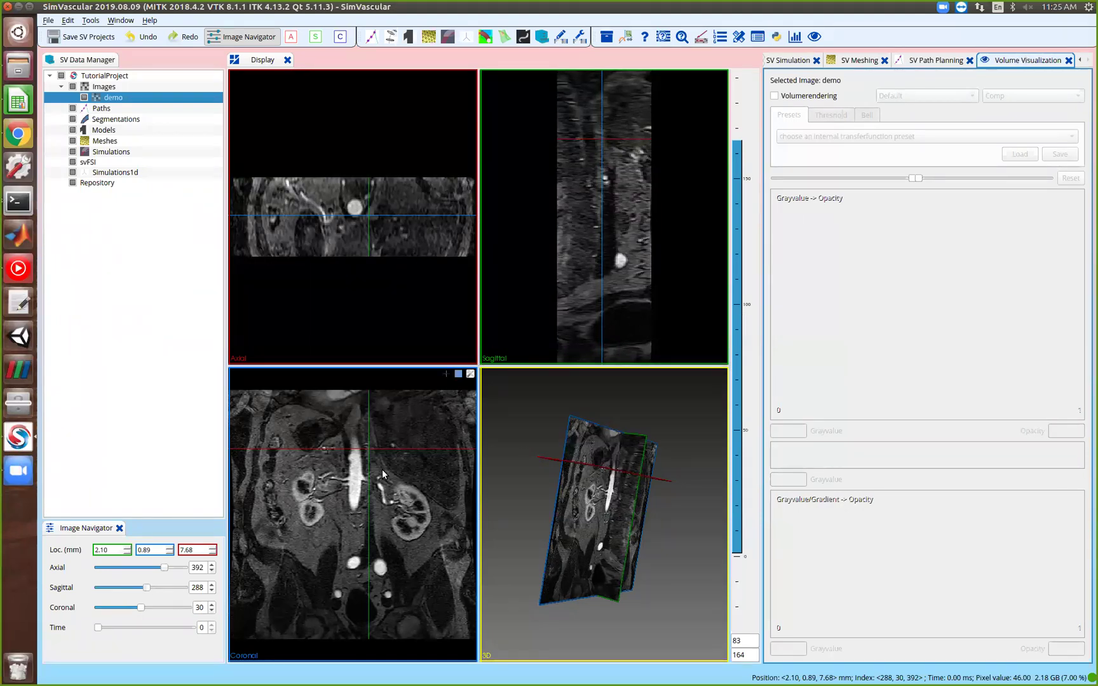
{"action": "scroll", "coordinate": [383, 470], "scroll_direction": "down", "scroll_amount": 3}
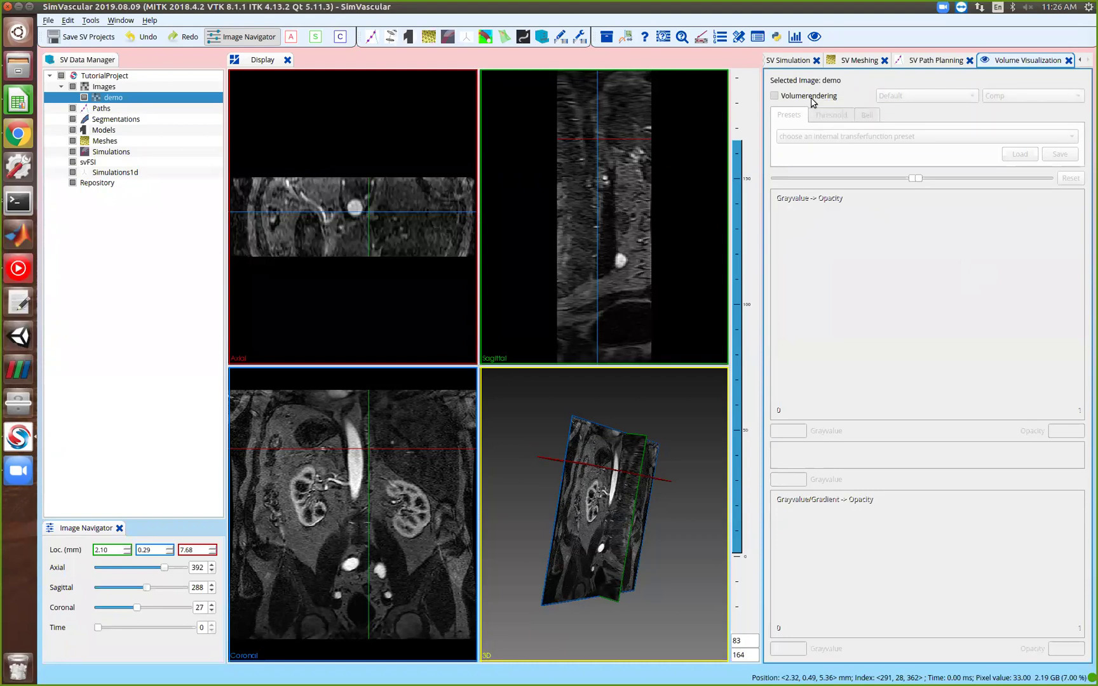
{"action": "left_click", "coordinate": [812, 100]}
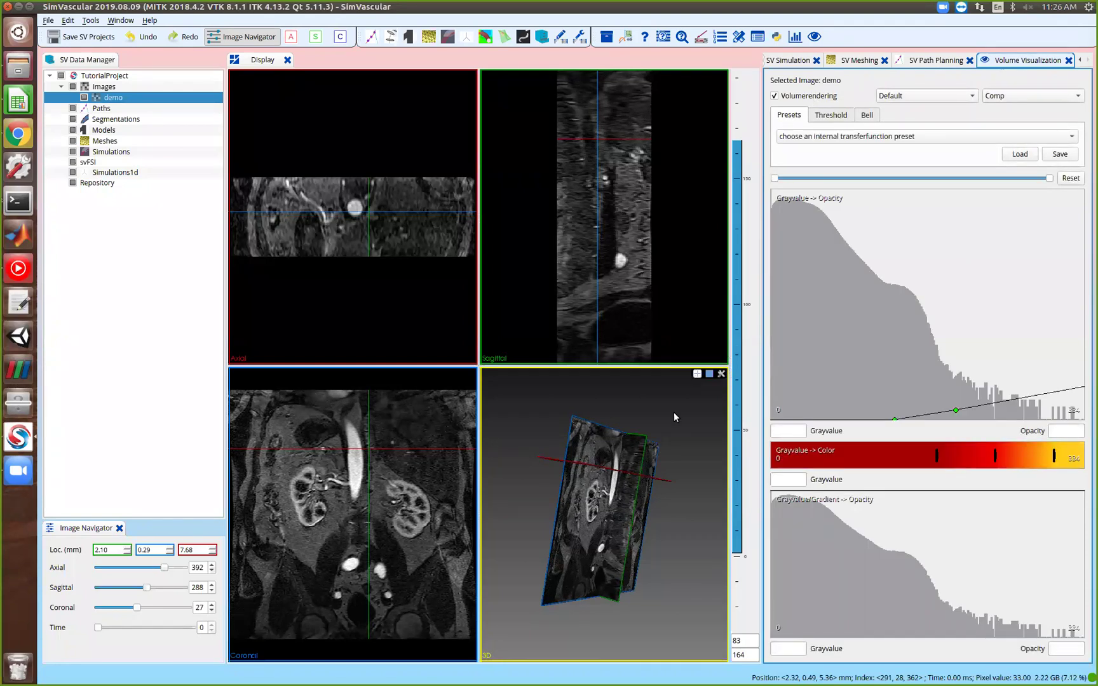
Step: Add a grayvalue-opacity point at grayvalue 192 with opacity 0.397, and delete the original low-opacity point beside it
{"action": "left_click_drag", "start_coordinate": [671, 407], "coordinate": [626, 406]}
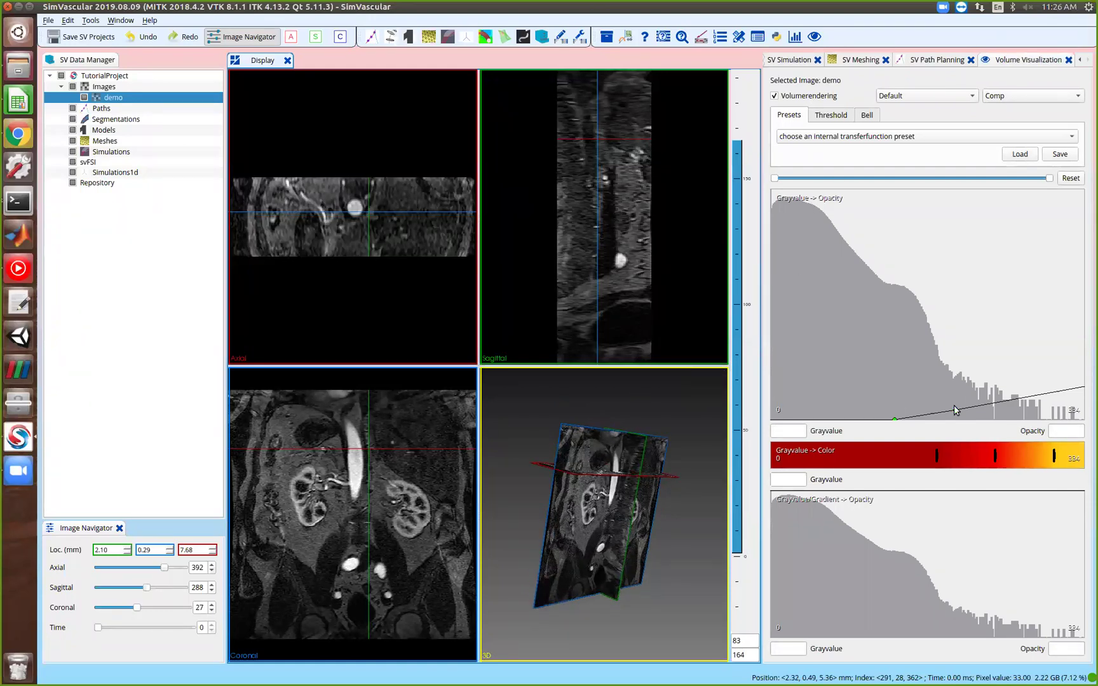
{"action": "left_click_drag", "start_coordinate": [947, 415], "coordinate": [952, 329]}
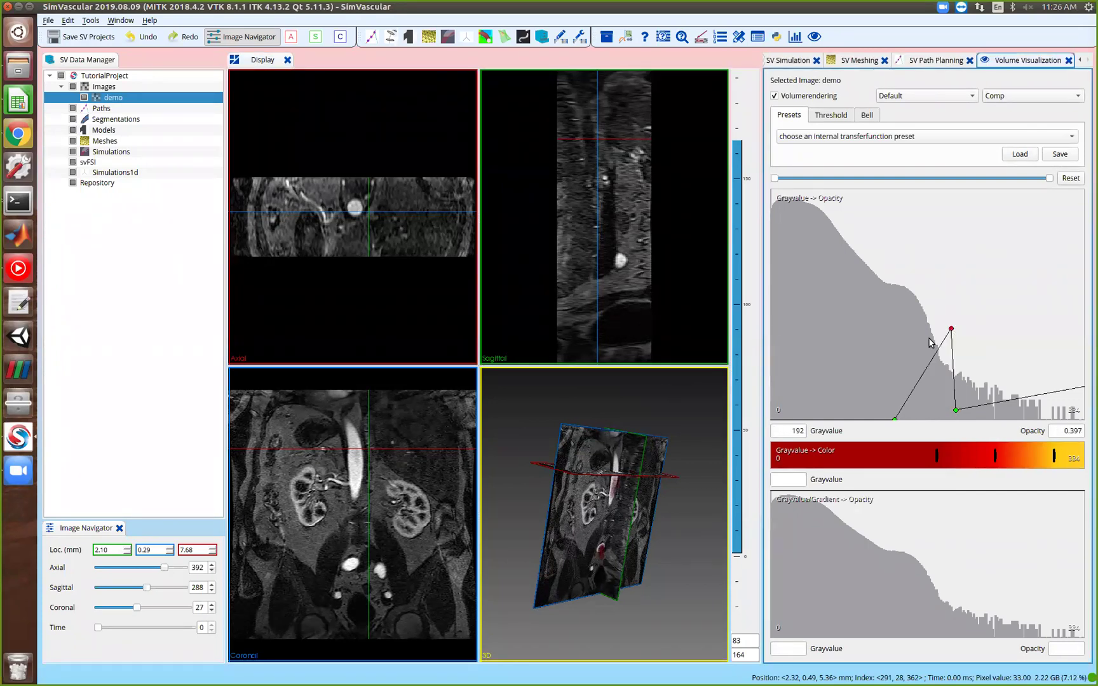
{"action": "left_click_drag", "start_coordinate": [956, 410], "coordinate": [999, 350]}
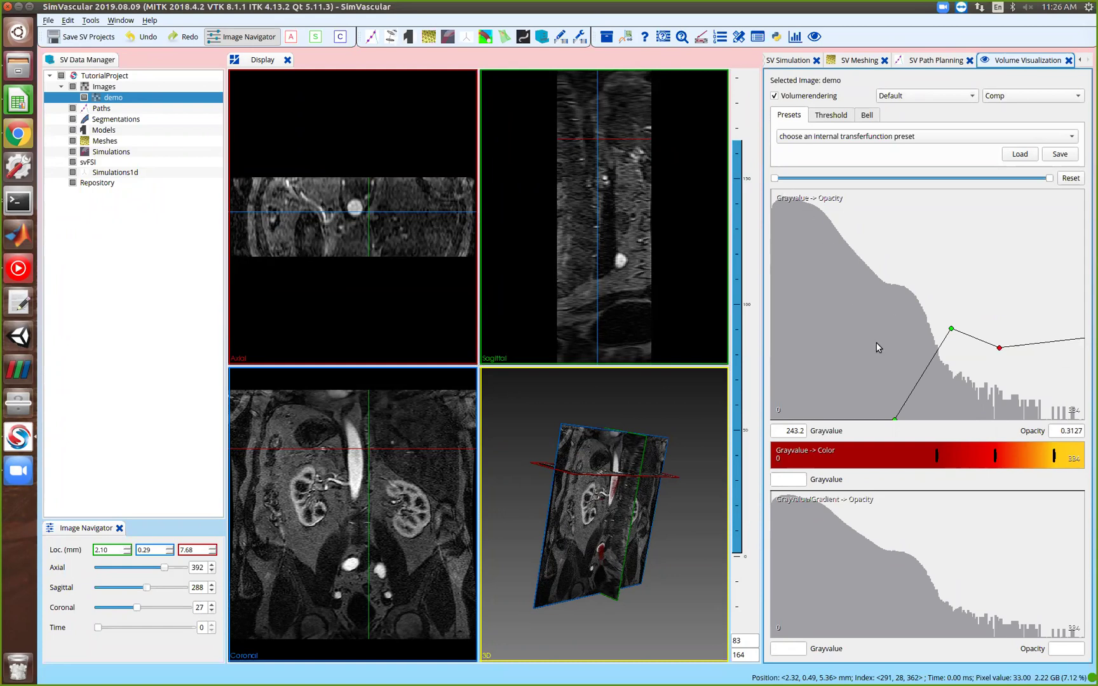
{"action": "right_click", "coordinate": [1000, 348]}
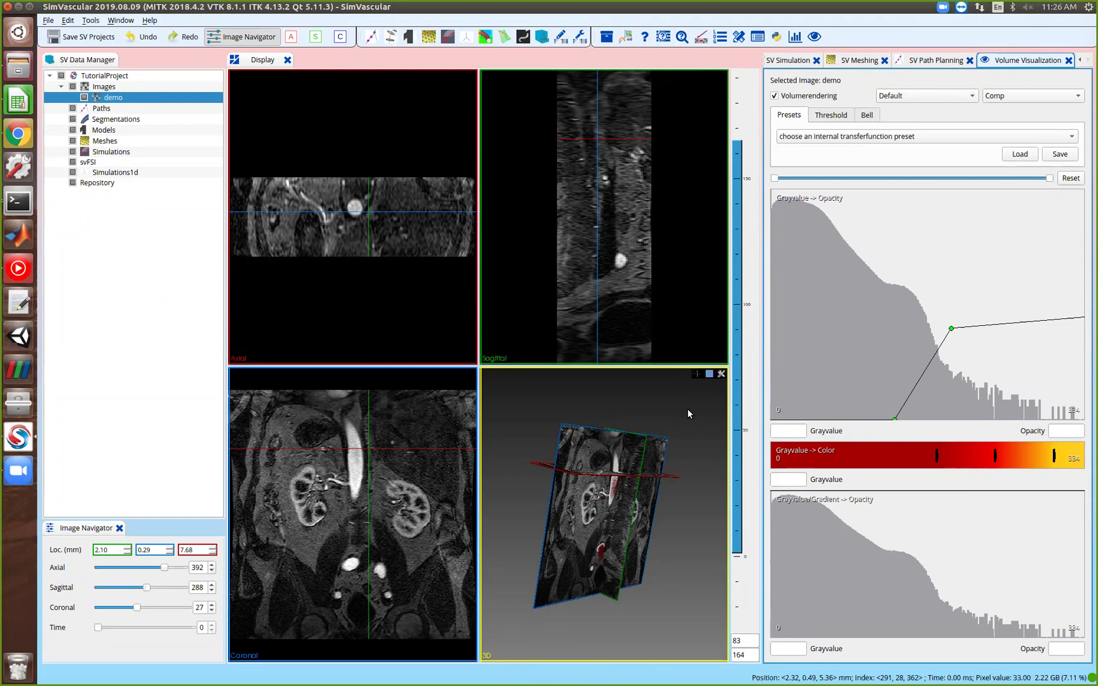
Step: Hide the crosshair and its slice planes, and enlarge the 3D view to show the volume-rendered vessels alone
{"action": "left_click", "coordinate": [696, 375]}
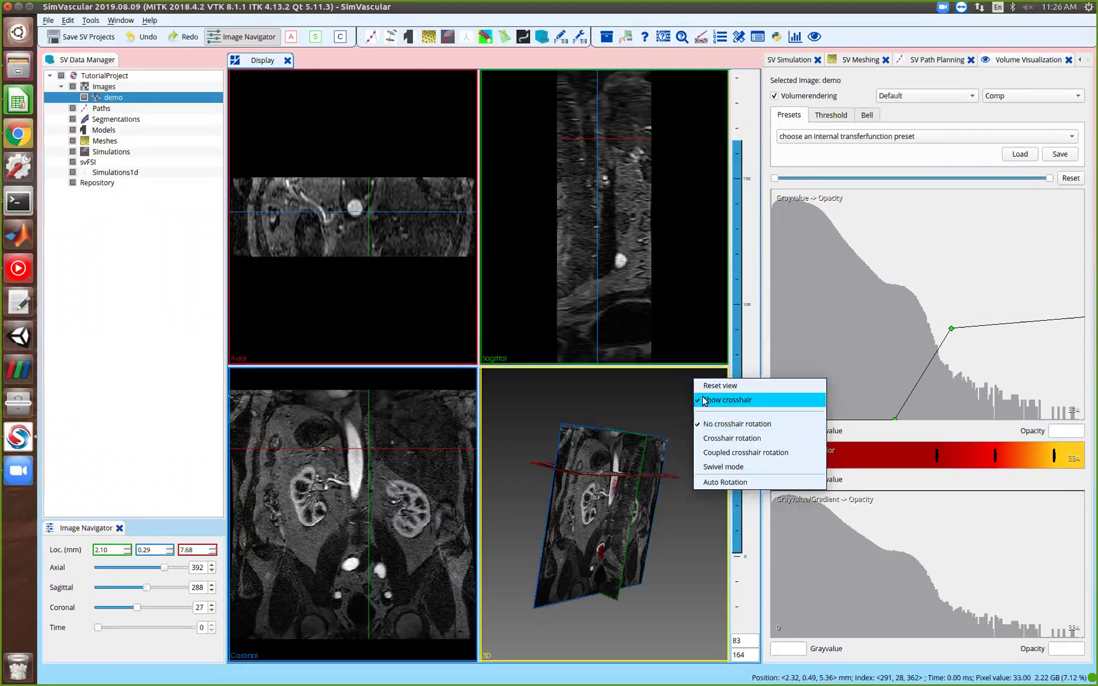
{"action": "left_click", "coordinate": [704, 400]}
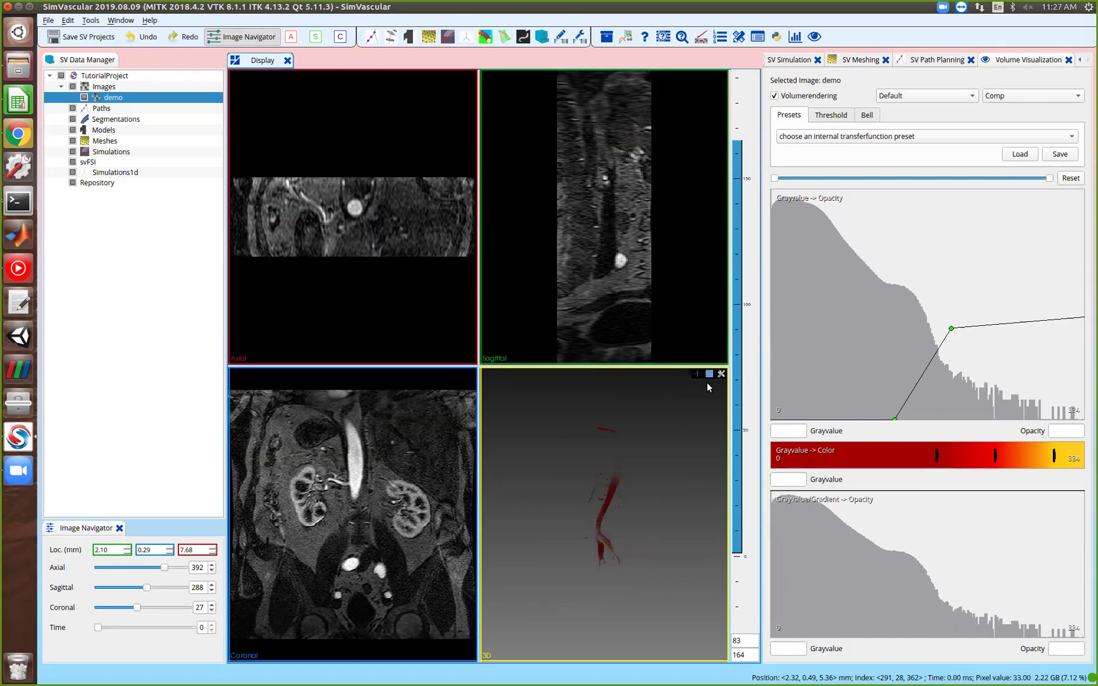
{"action": "left_click", "coordinate": [708, 377]}
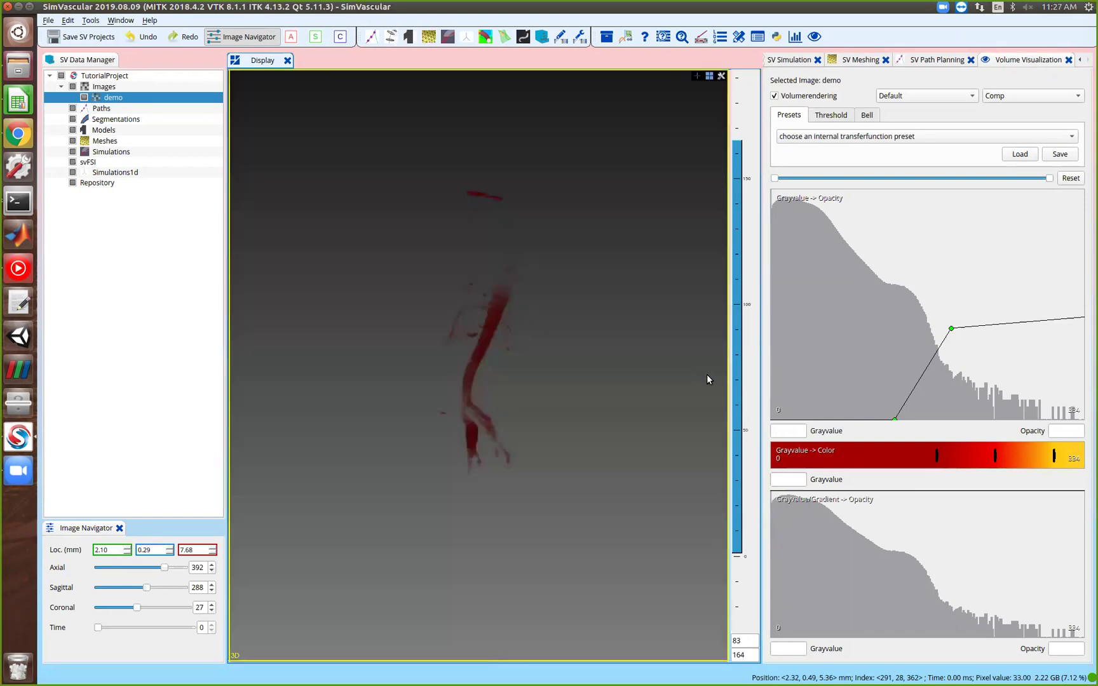
{"action": "scroll", "coordinate": [564, 337], "scroll_direction": "up", "scroll_amount": 5}
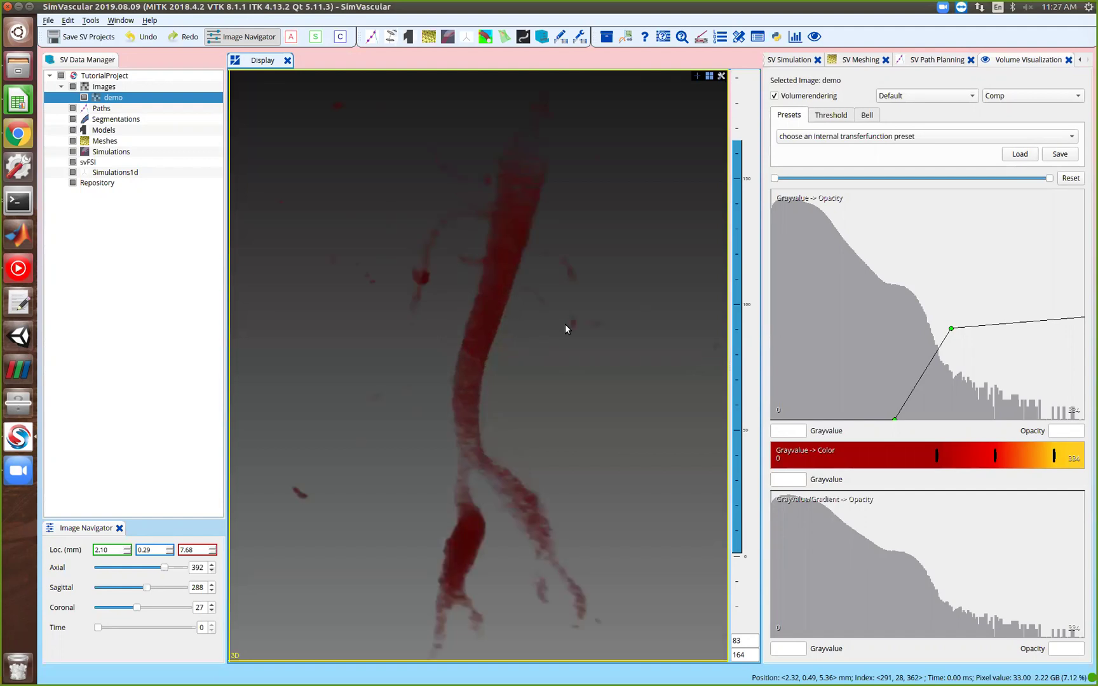
{"action": "scroll", "coordinate": [567, 337], "scroll_direction": "down", "scroll_amount": 4}
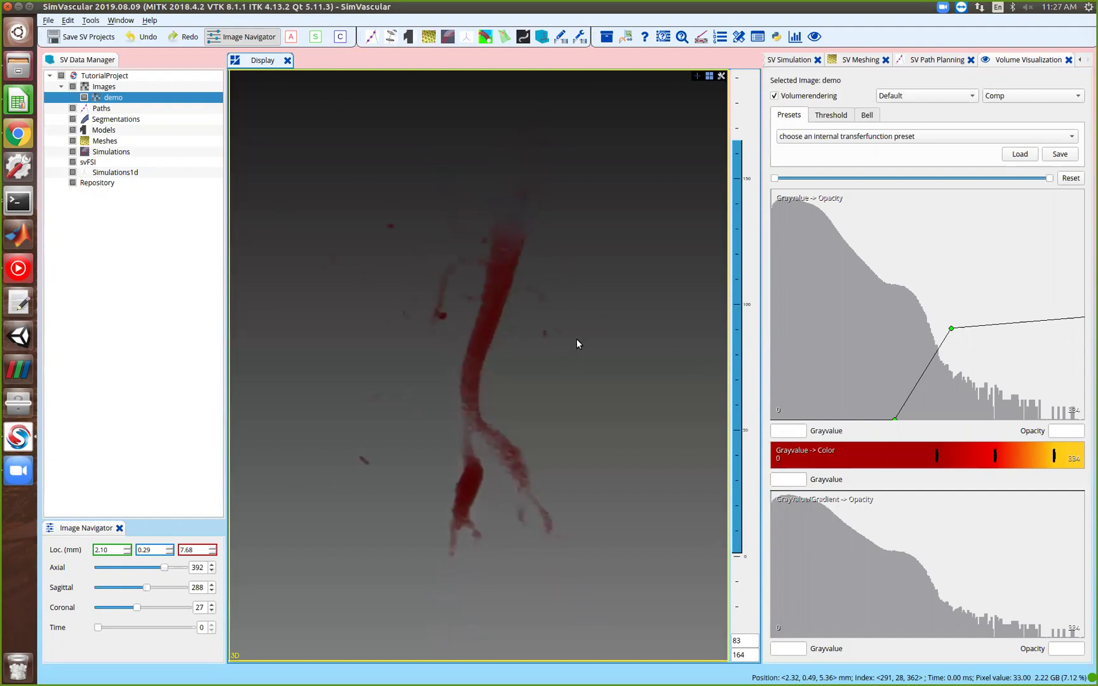
{"action": "left_click_drag", "start_coordinate": [580, 377], "coordinate": [629, 290]}
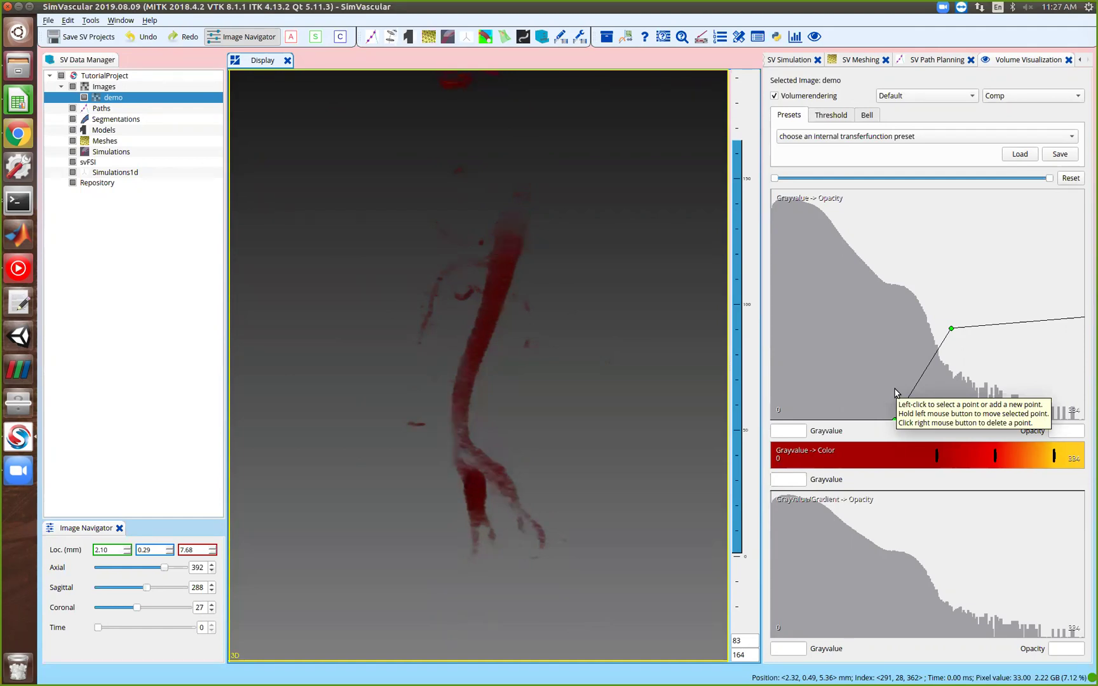
Step: Move the upper grayvalue-opacity point to grayvalue 181 with opacity 1, and the lower one to grayvalue 78.01 with opacity 0
{"action": "left_click", "coordinate": [951, 330]}
{"action": "left_click_drag", "start_coordinate": [951, 329], "coordinate": [940, 181]}
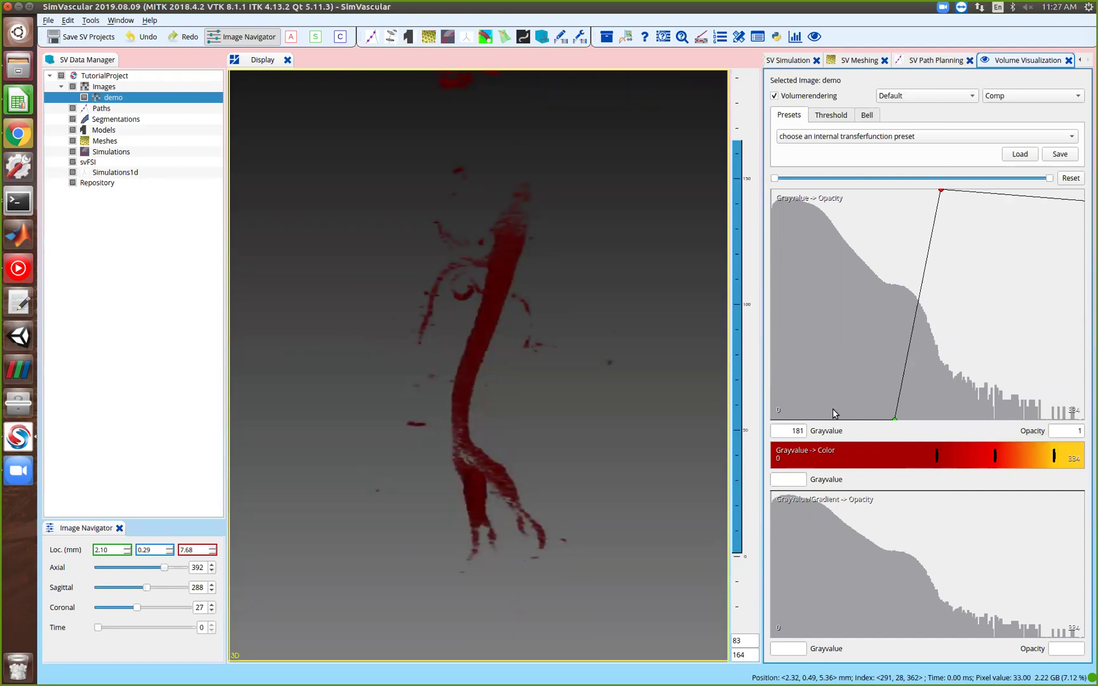
{"action": "left_click", "coordinate": [894, 420]}
{"action": "left_click_drag", "start_coordinate": [895, 420], "coordinate": [845, 428]}
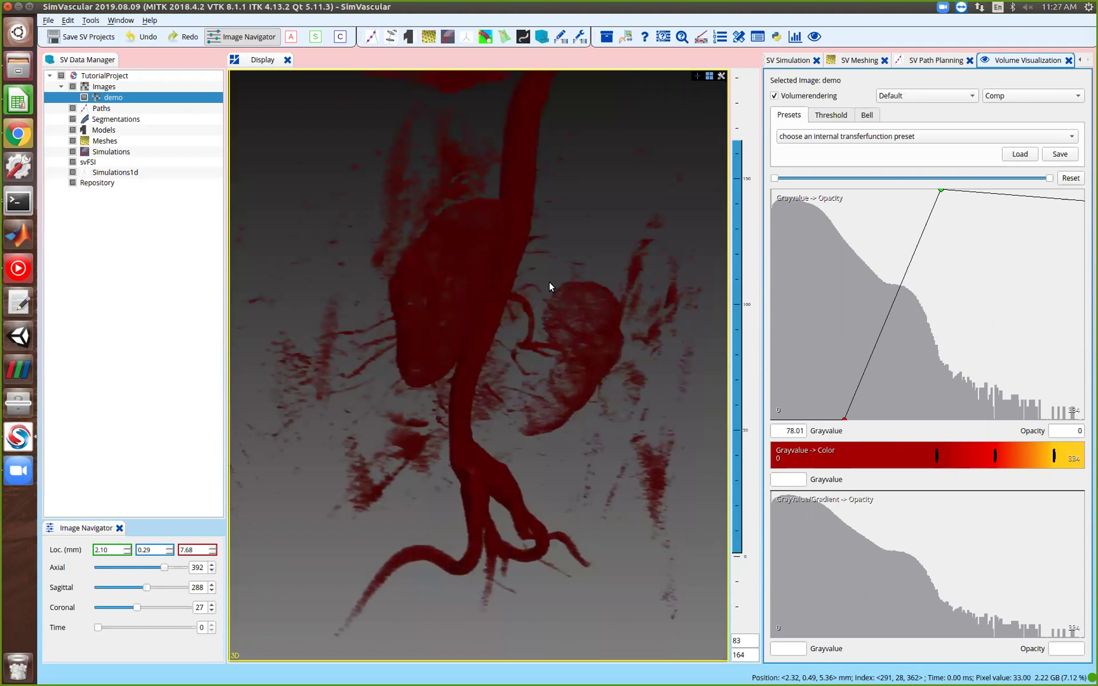
Step: Examine the volume-rendered aorta, kidneys, renal arteries and iliac branches from several angles
{"action": "left_click_drag", "start_coordinate": [549, 282], "coordinate": [565, 421]}
{"action": "scroll", "coordinate": [556, 379], "scroll_direction": "down", "scroll_amount": 3}
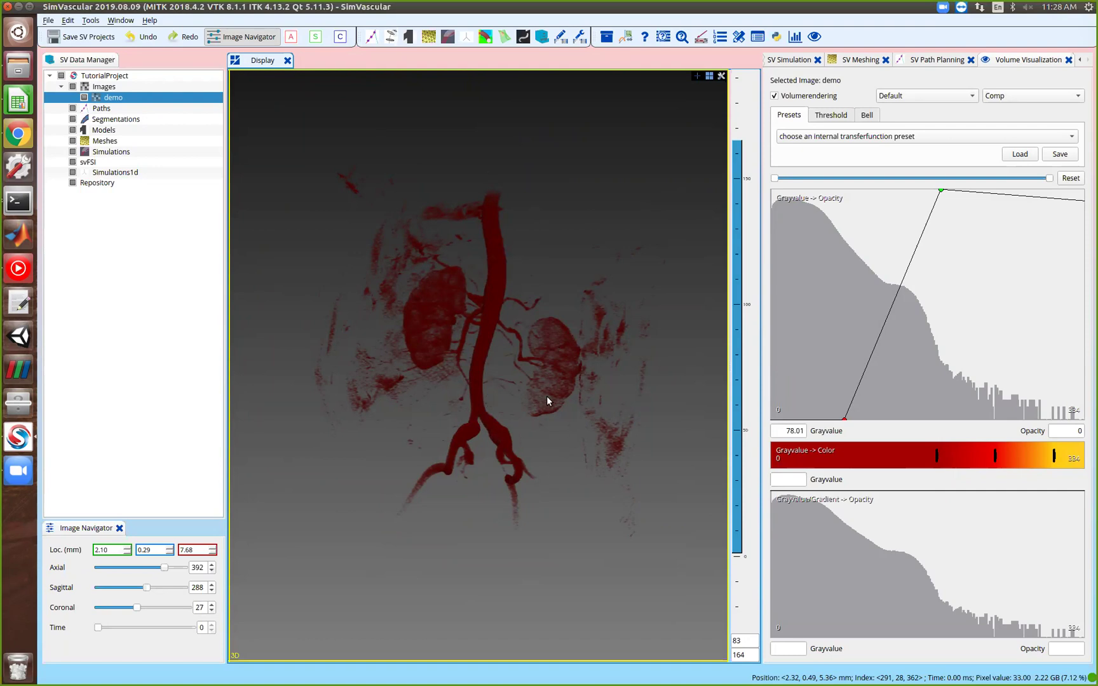
{"action": "scroll", "coordinate": [528, 367], "scroll_direction": "up", "scroll_amount": 2}
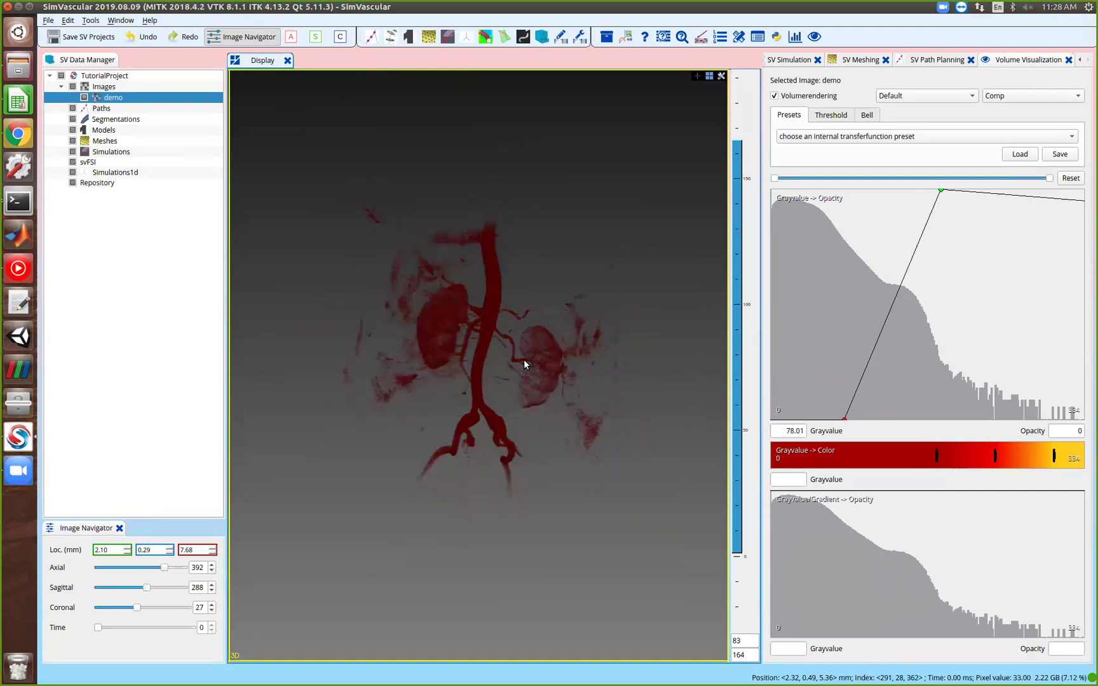
{"action": "left_click_drag", "start_coordinate": [563, 372], "coordinate": [410, 197]}
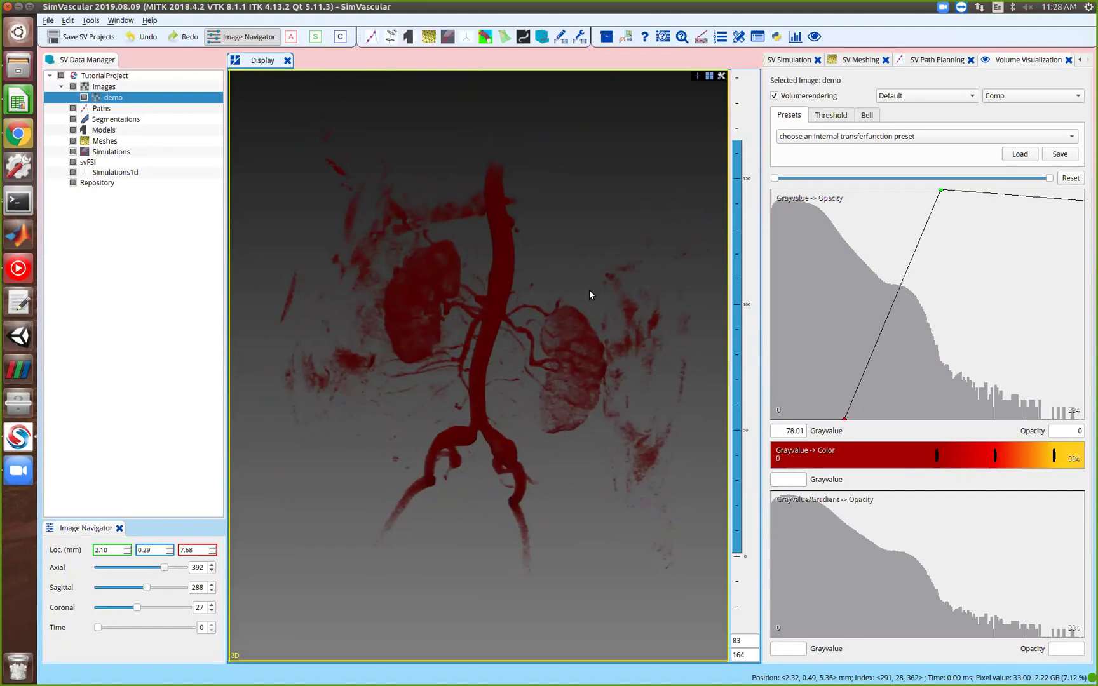
{"action": "left_click_drag", "start_coordinate": [589, 290], "coordinate": [557, 300]}
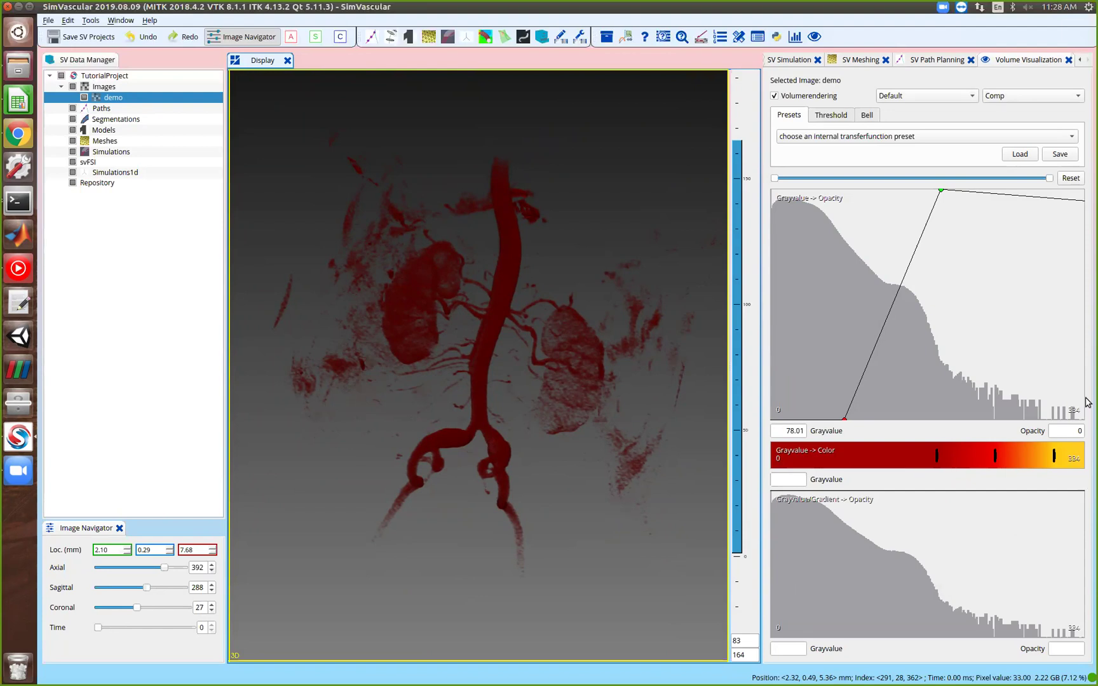
Step: Turn off volume rendering for the demo image and restore the four-view display layout
{"action": "left_click", "coordinate": [775, 92]}
{"action": "left_click", "coordinate": [773, 95]}
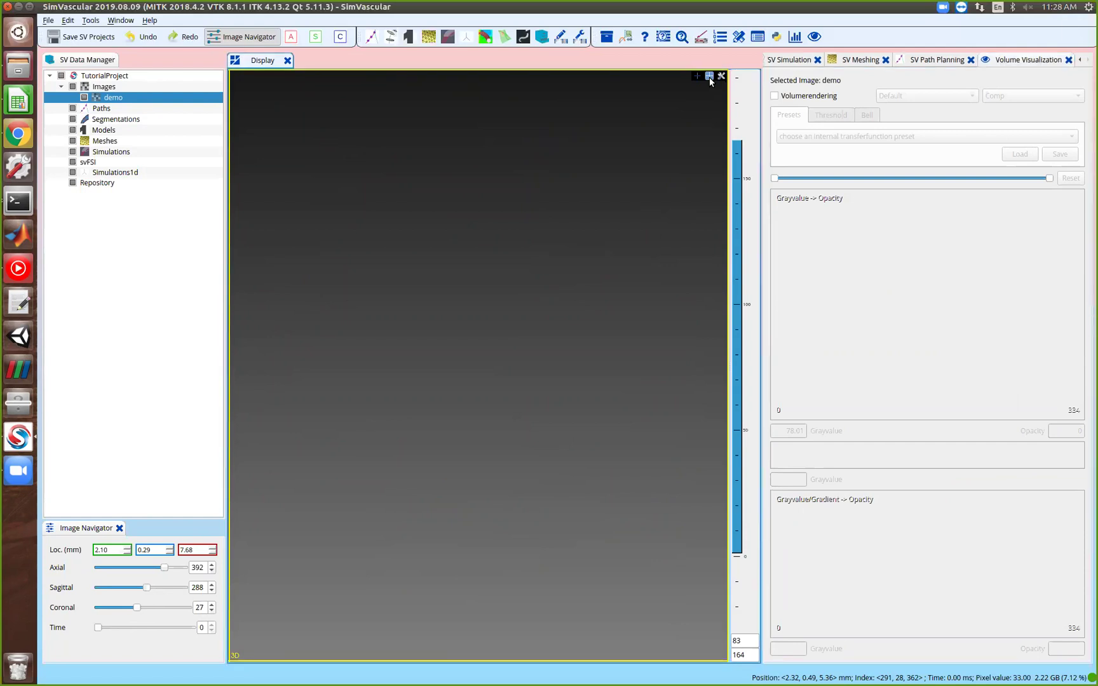
{"action": "left_click", "coordinate": [710, 77]}
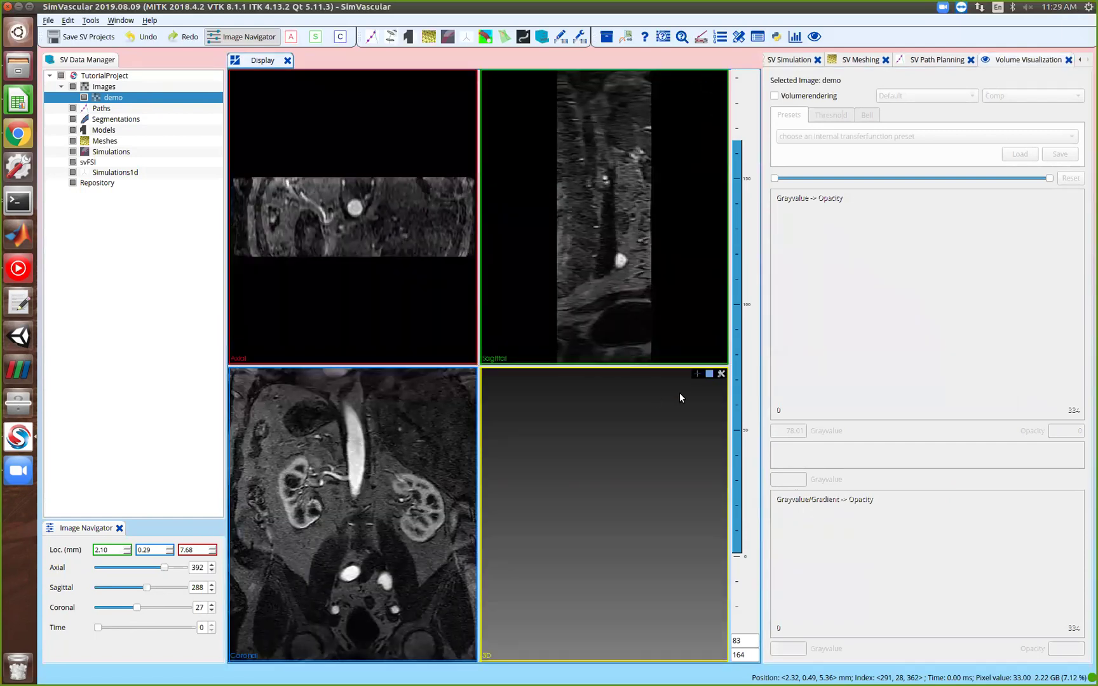
Step: Show the crosshair again and view the axial, sagittal and coronal slice planes together in the 3D view
{"action": "right_click", "coordinate": [694, 379]}
{"action": "left_click", "coordinate": [700, 400]}
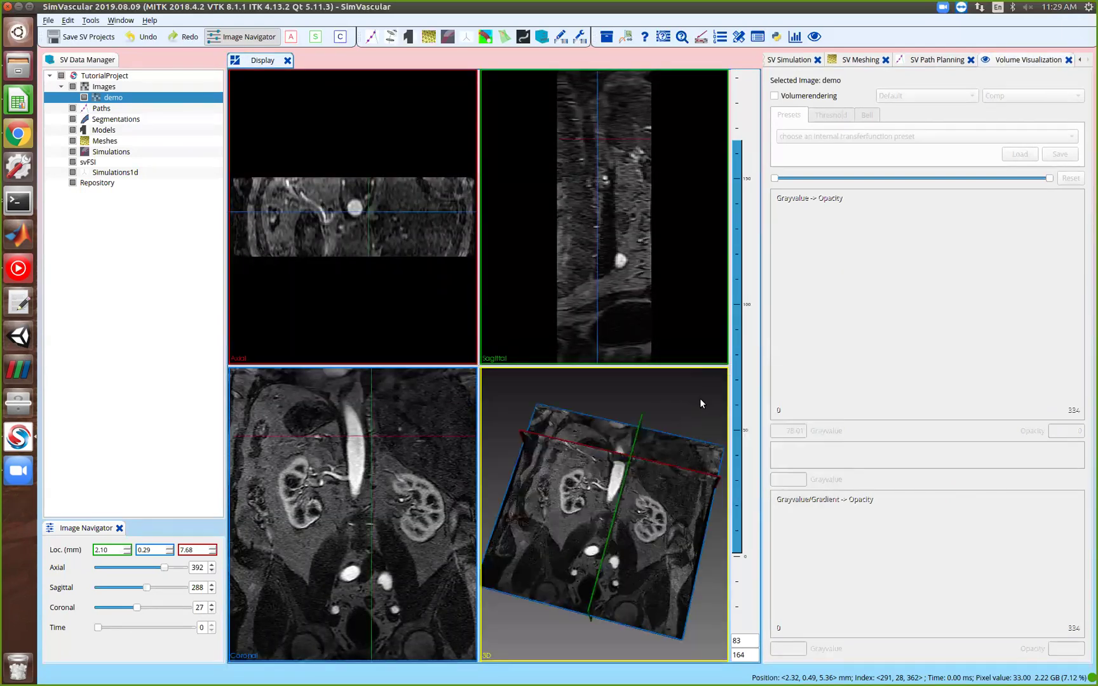
{"action": "left_click_drag", "start_coordinate": [663, 466], "coordinate": [662, 506]}
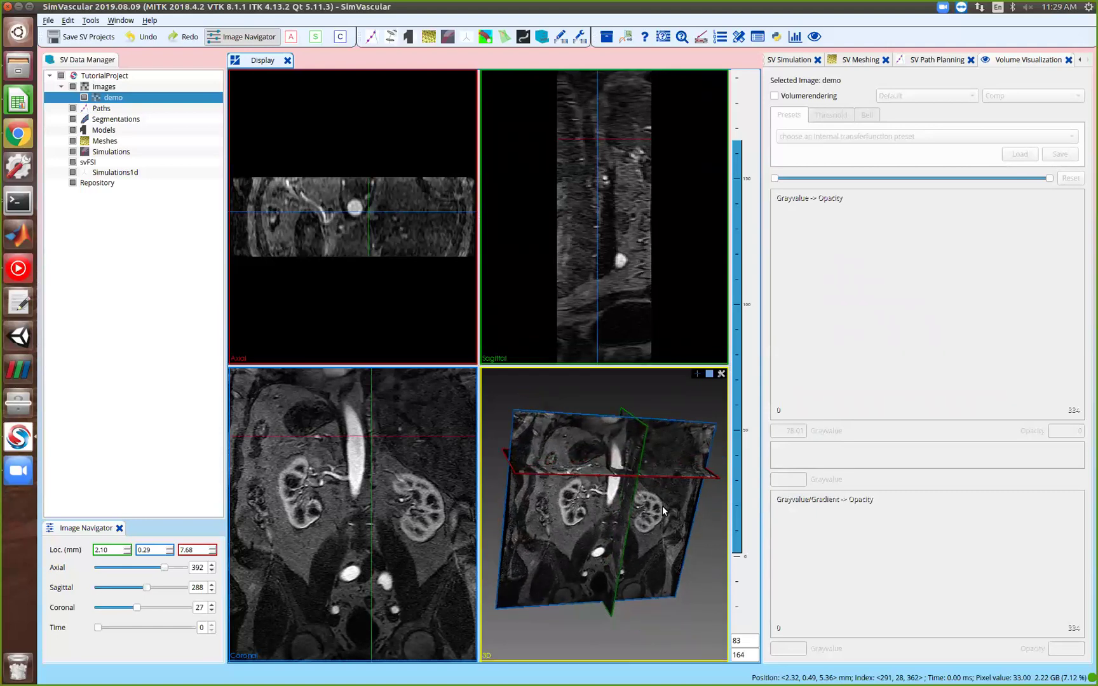